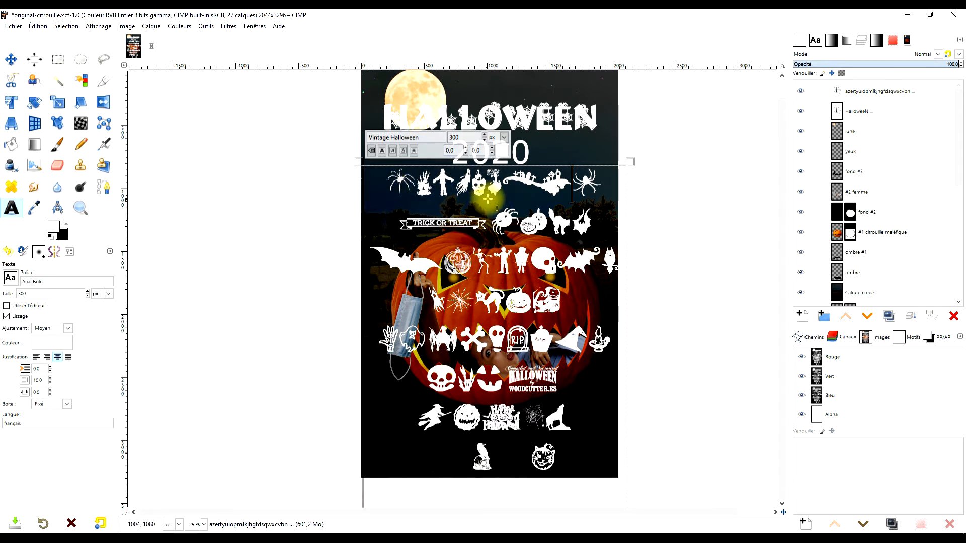
scroll(477, 207, "up", 2)
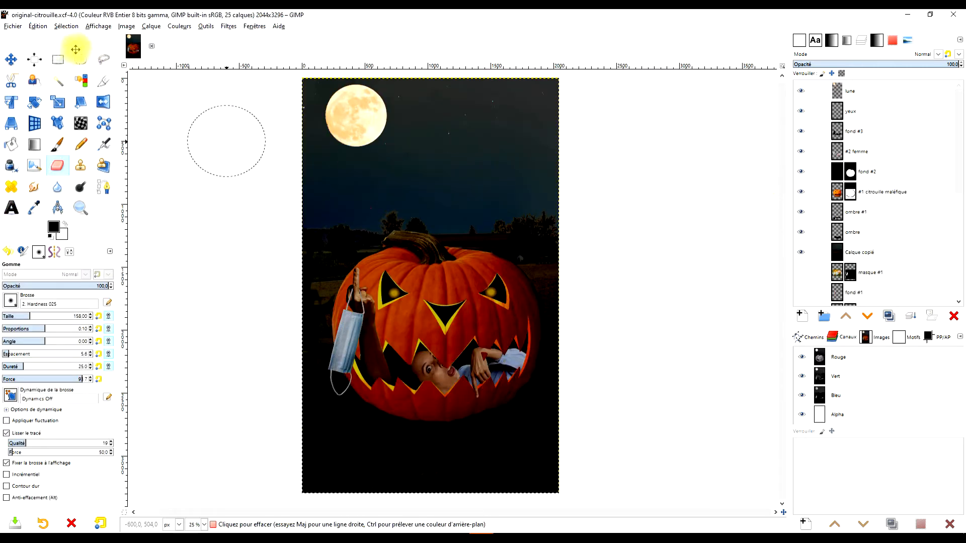
Open the Preferences and display the list of font folders (Polices) under Dossiers
left_click(41, 28)
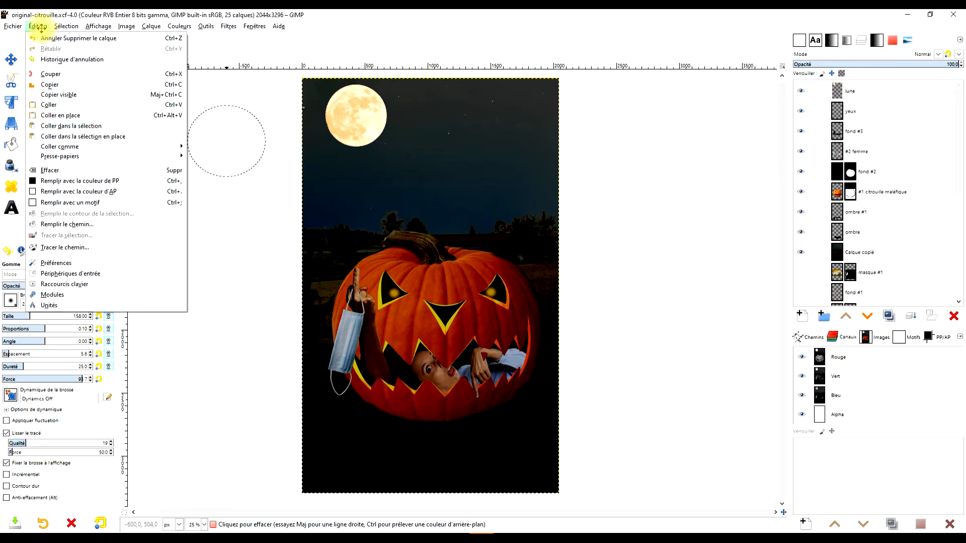
left_click(83, 261)
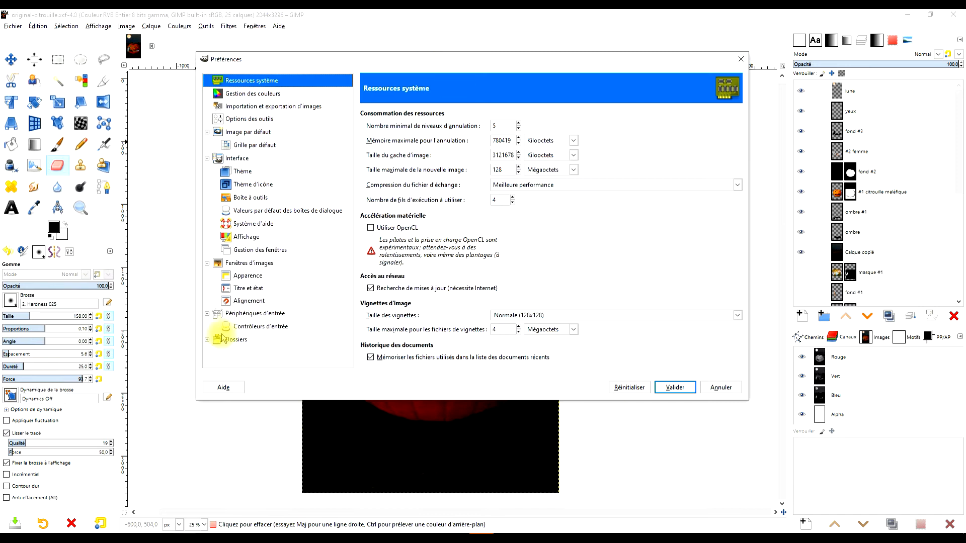
left_click(207, 339)
scroll(252, 332, "down", 5)
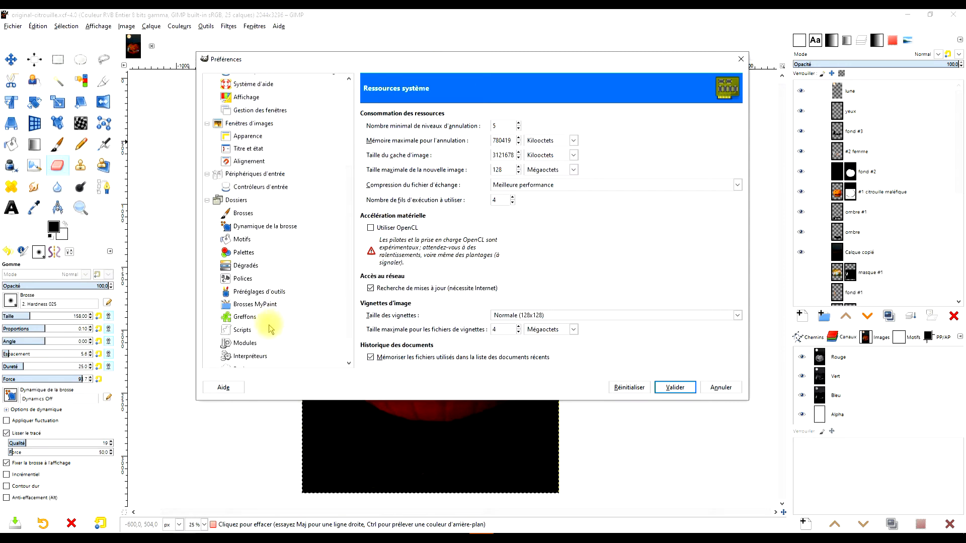
scroll(274, 344, "down", 1)
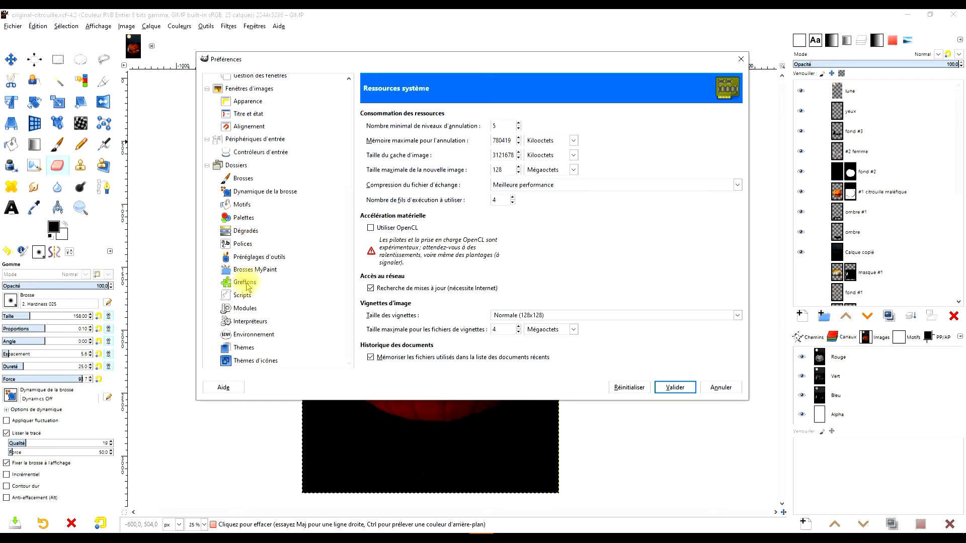
left_click(244, 245)
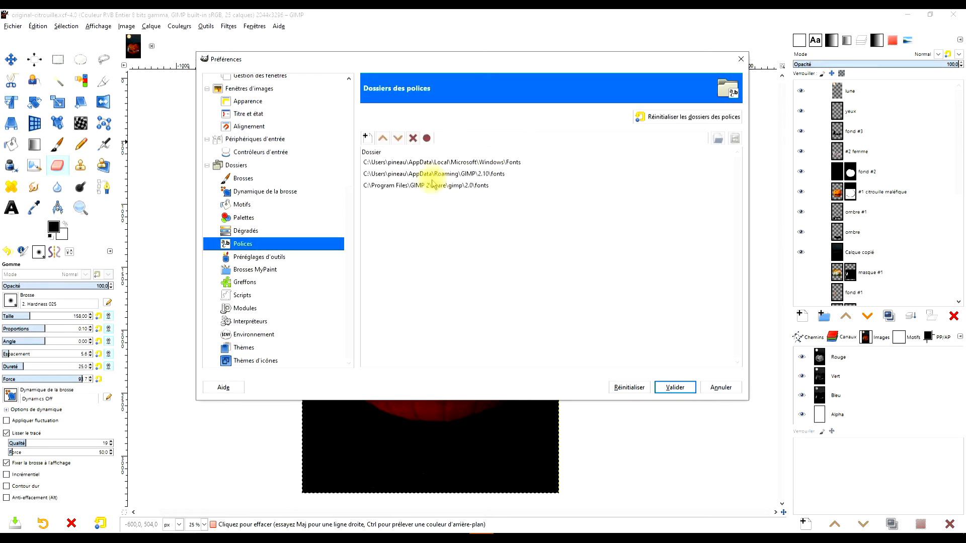
Copy the path of the user's AppData\Roaming\GIMP\2.10\fonts folder and close the Preferences without changes
left_click(478, 174)
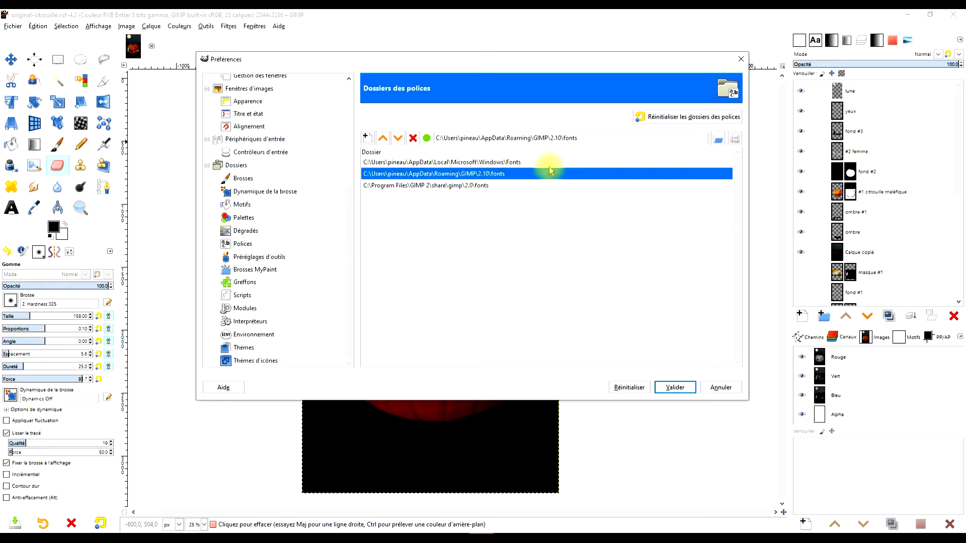
left_click(597, 137)
triple_click(598, 138)
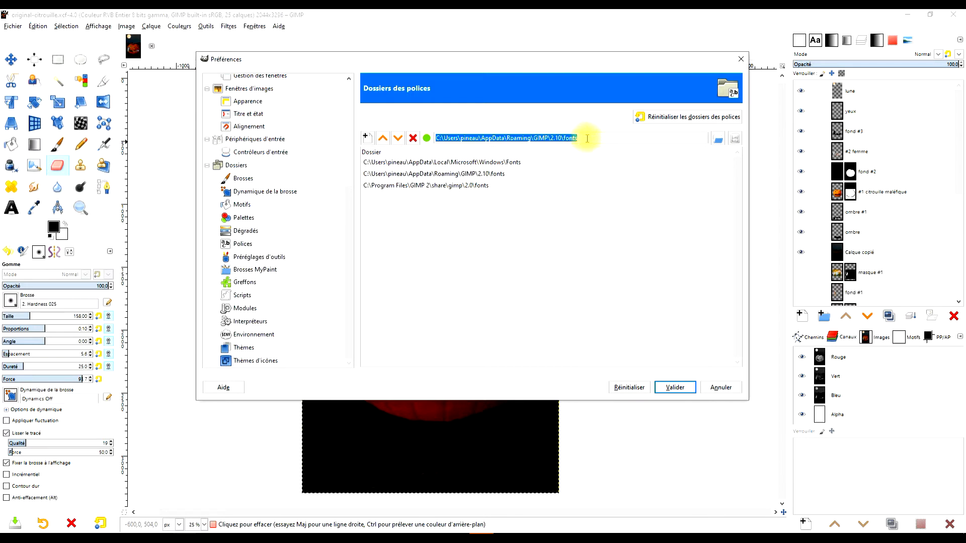
right_click(529, 137)
left_click(552, 153)
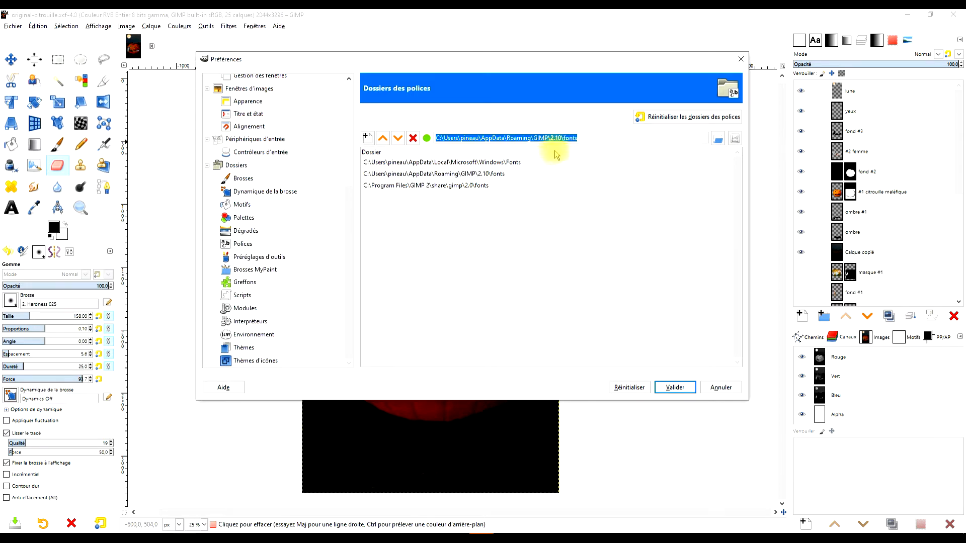
left_click(720, 386)
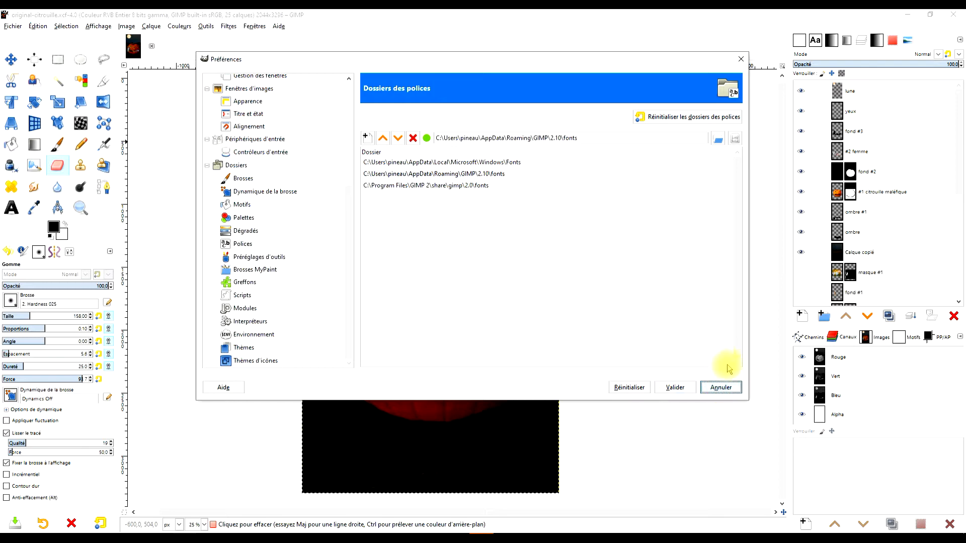
Switch to the dafont.com page in the browser and start downloading the Halloween Spider font
key("alt+Tab")
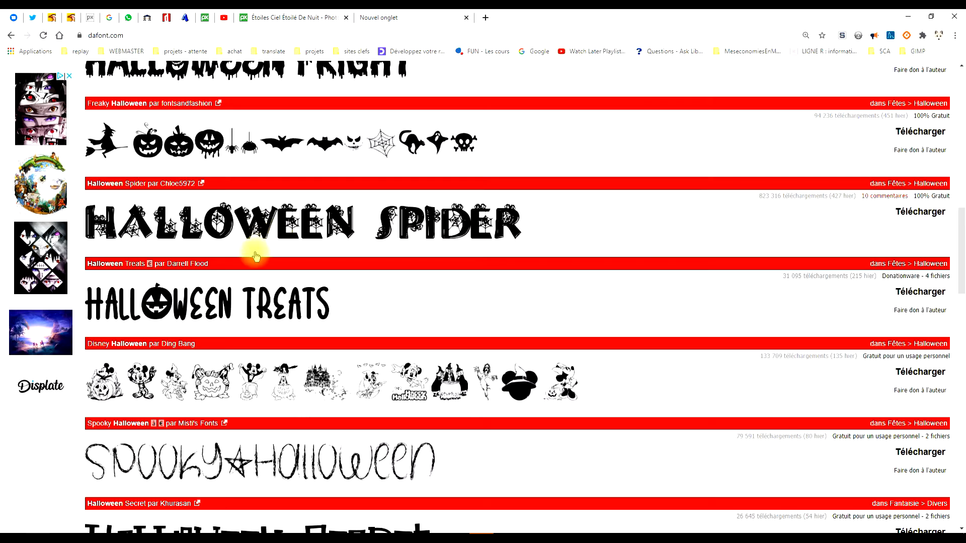
left_click(916, 214)
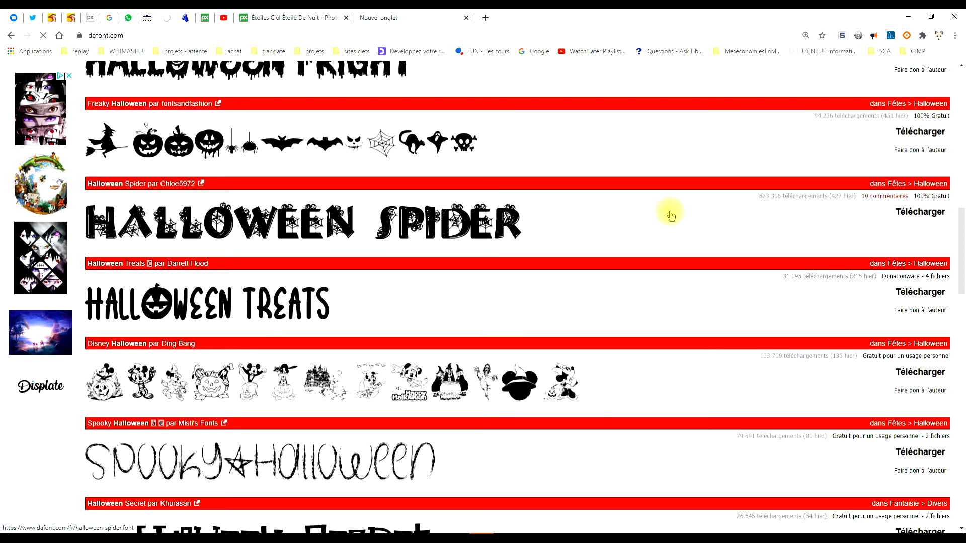
scroll(699, 224, "up", 10)
scroll(700, 226, "up", 3)
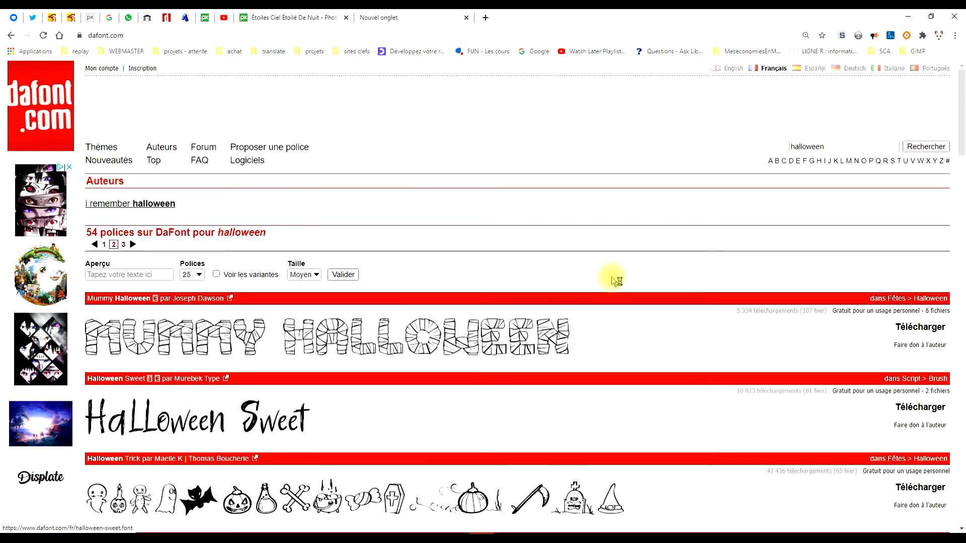
scroll(532, 295, "down", 6)
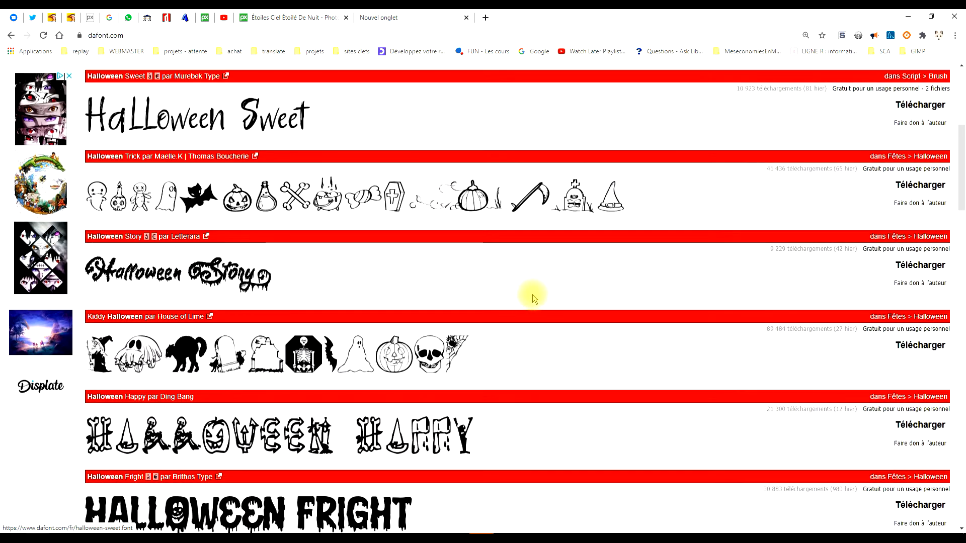
scroll(534, 298, "up", 6)
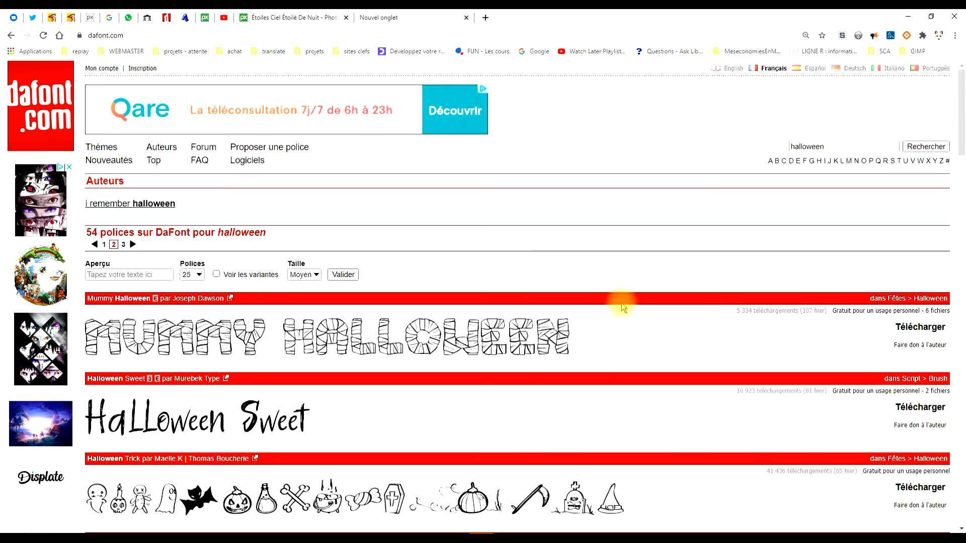
scroll(619, 304, "down", 5)
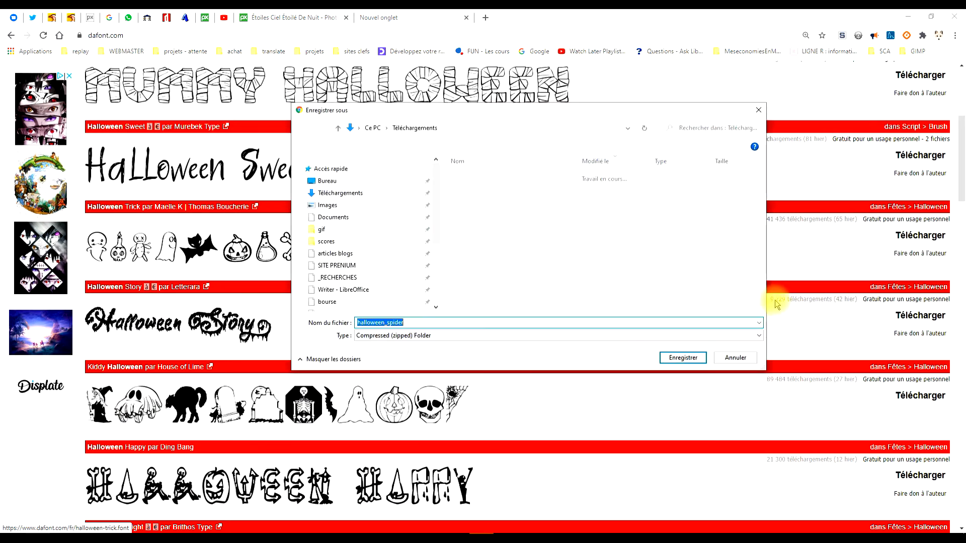
Save the halloween_spider archive in the GIMP\2.10\fonts folder, using the copied path as the destination
left_click(496, 128)
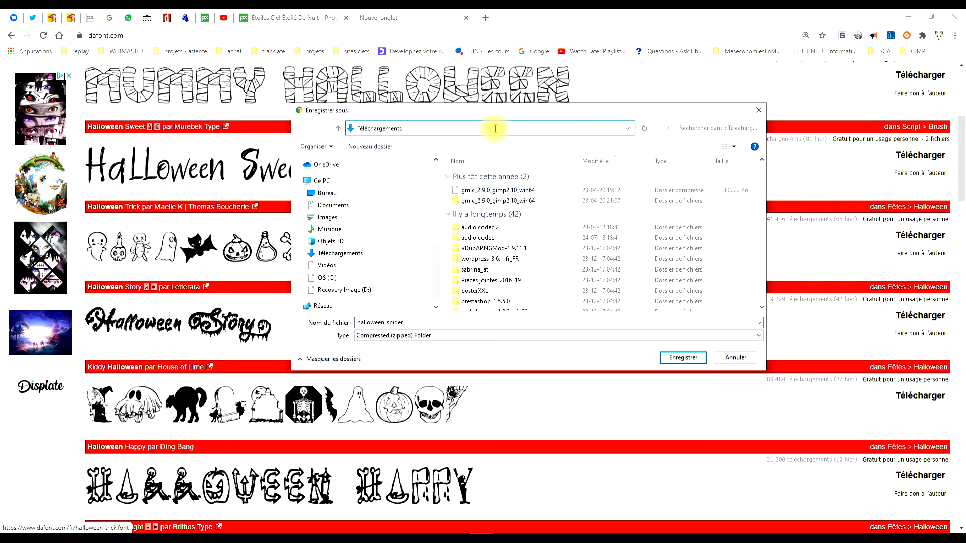
left_click(371, 128)
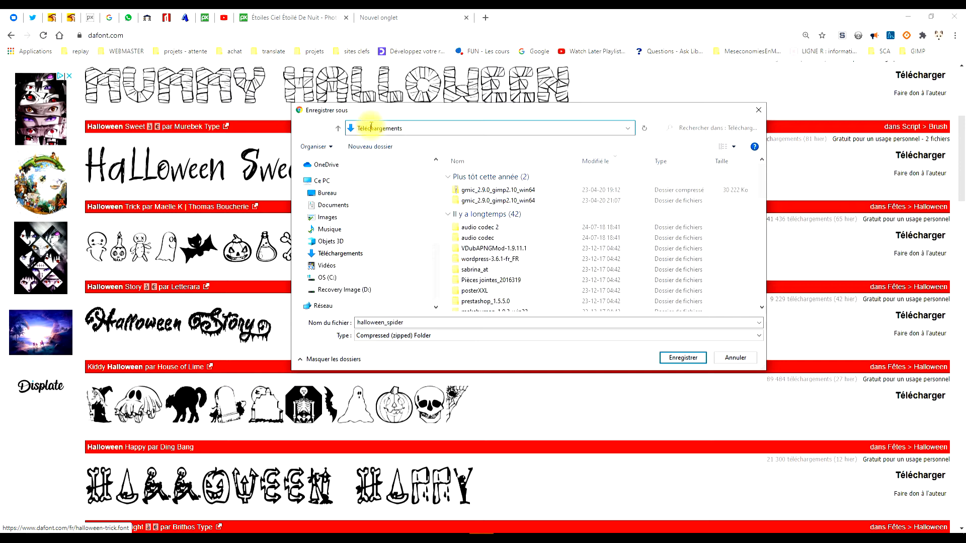
double_click(392, 130)
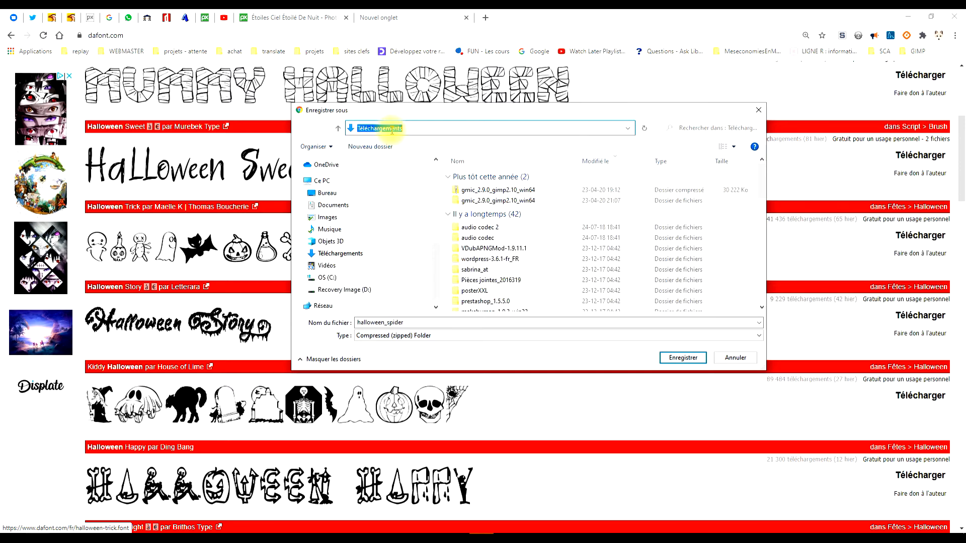
right_click(406, 130)
left_click(433, 176)
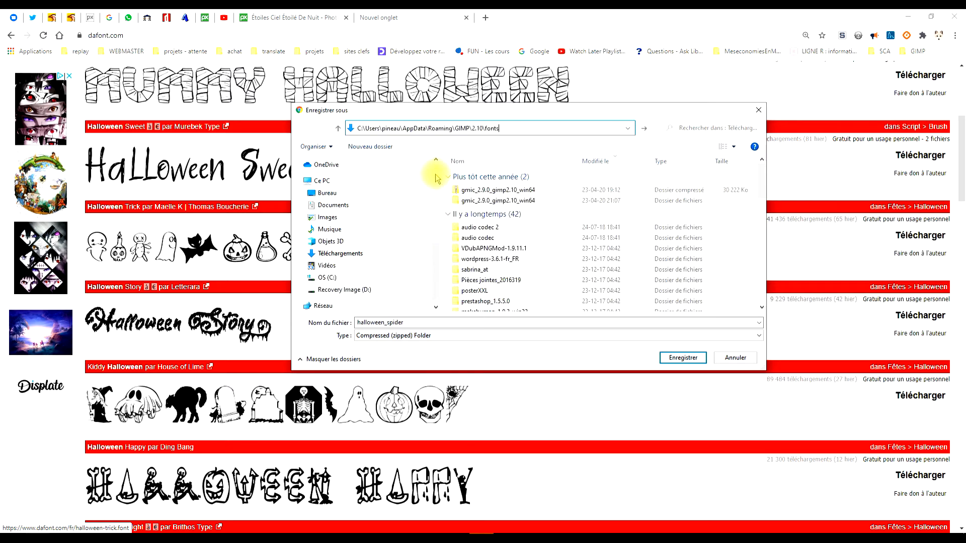
key("Return")
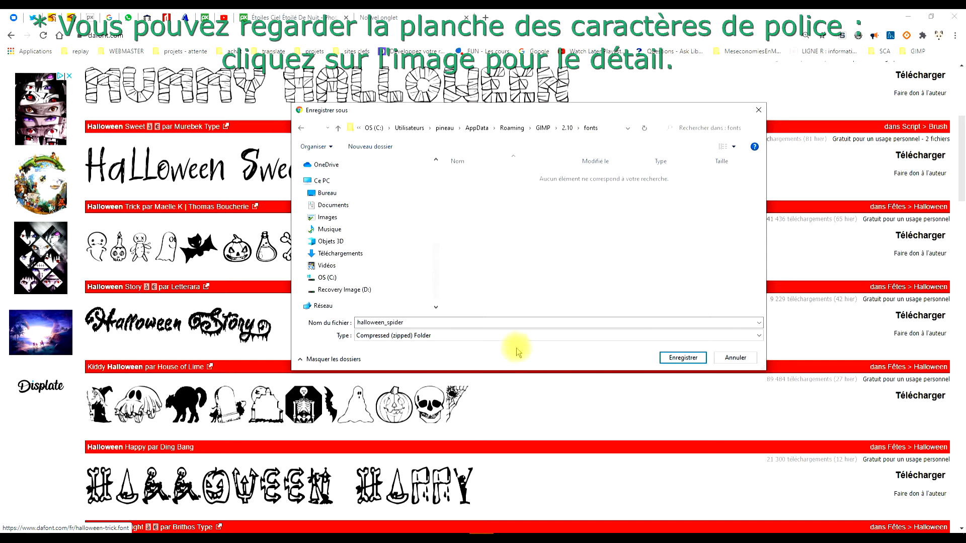
left_click(674, 360)
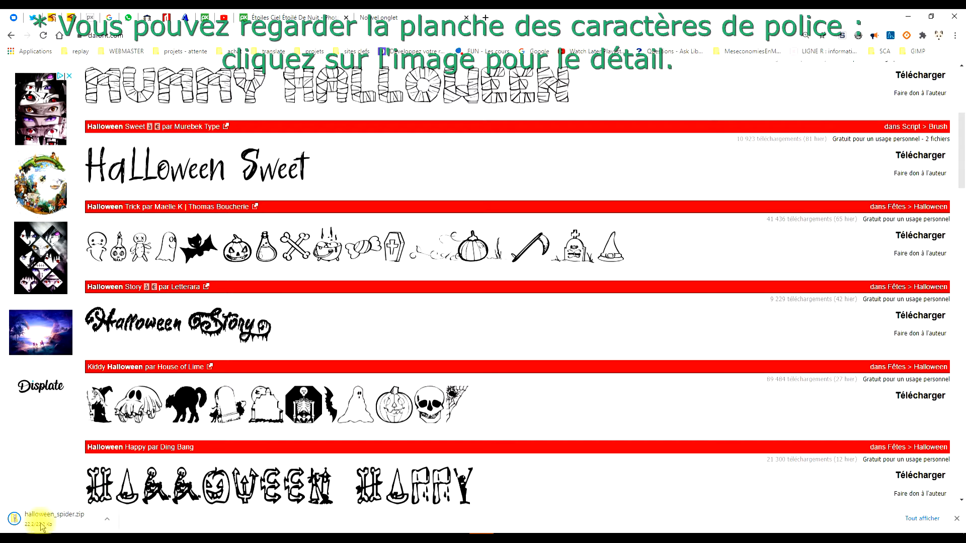
Find the Vintage Halloween font in the dafont results and save its vintage_halloween archive in the same GIMP fonts folder
scroll(468, 425, "down", 1)
scroll(468, 427, "down", 7)
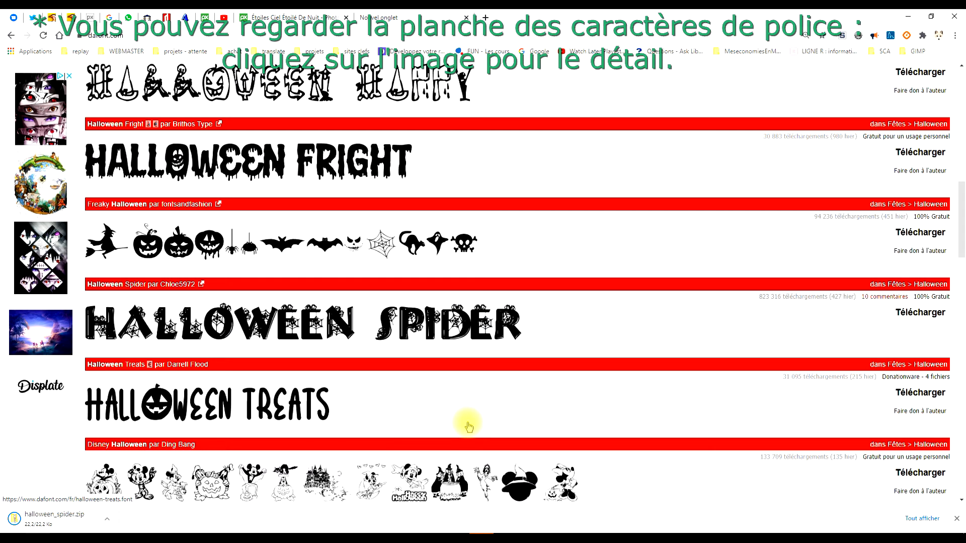
scroll(468, 427, "down", 2)
scroll(478, 381, "down", 5)
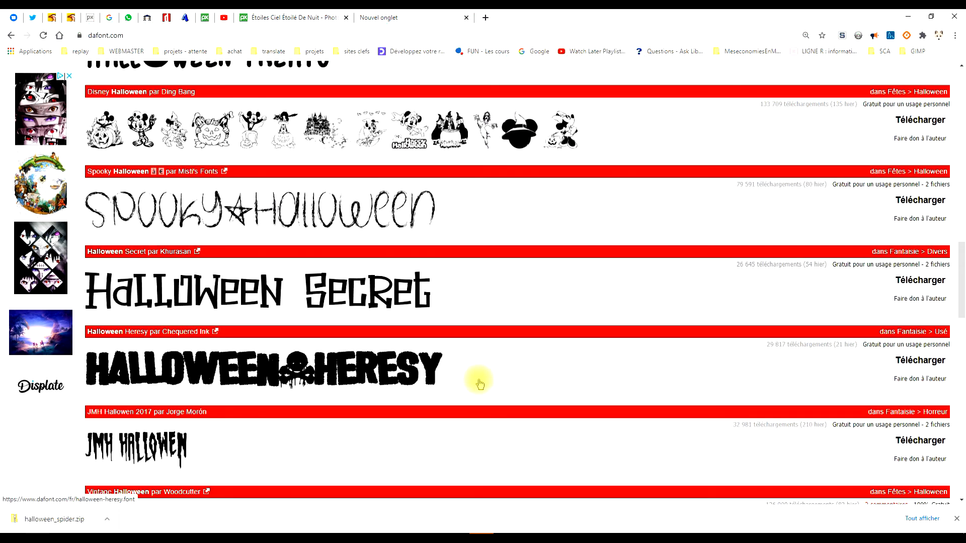
scroll(479, 384, "up", 1)
scroll(480, 384, "down", 6)
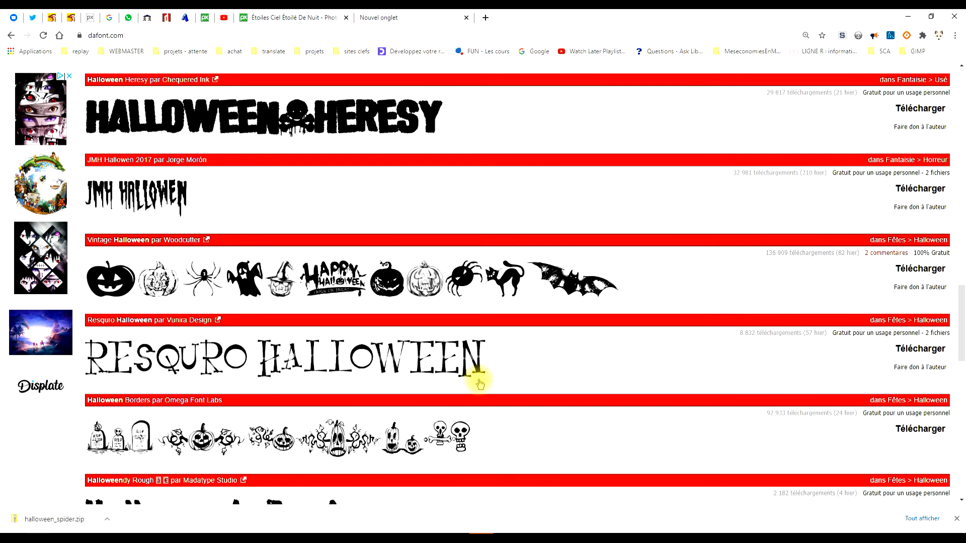
scroll(479, 384, "down", 4)
scroll(480, 383, "up", 1)
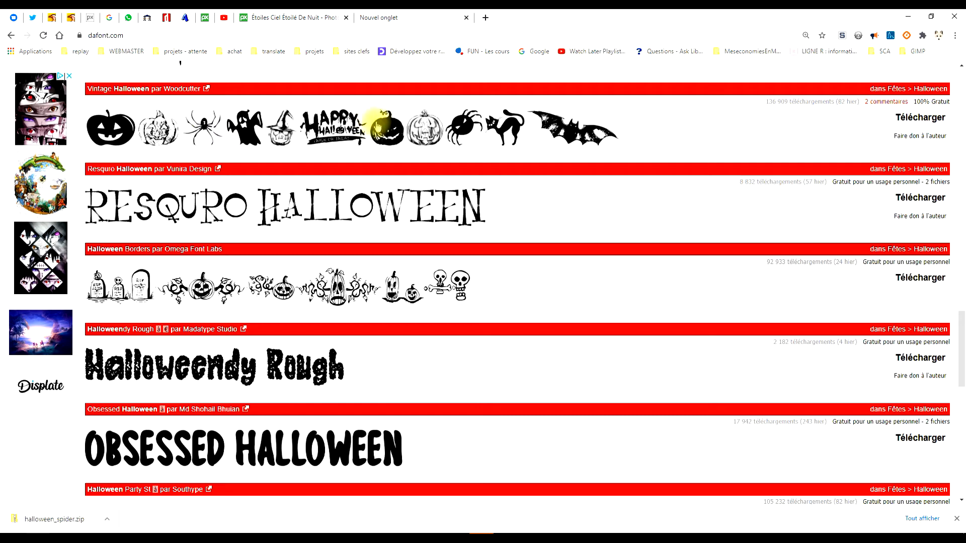
left_click(931, 120)
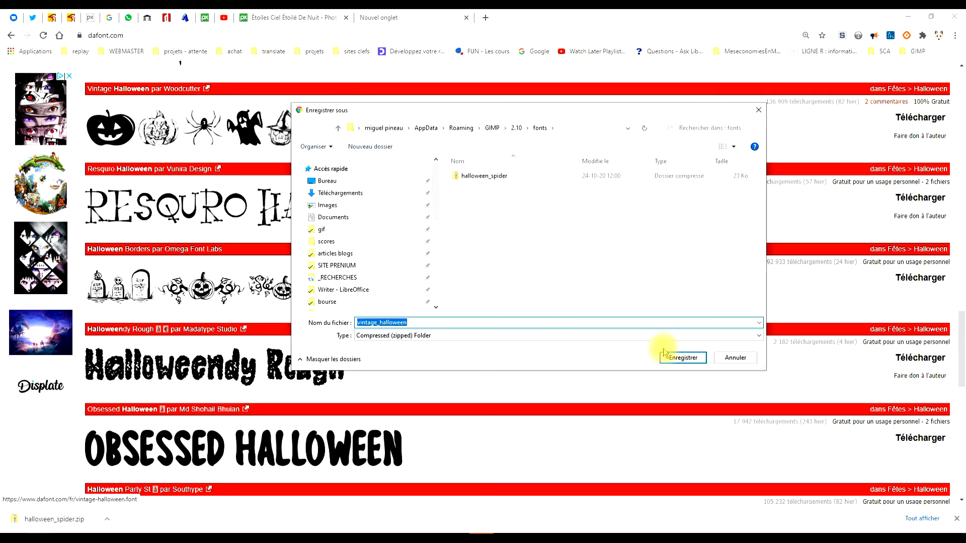
left_click(682, 357)
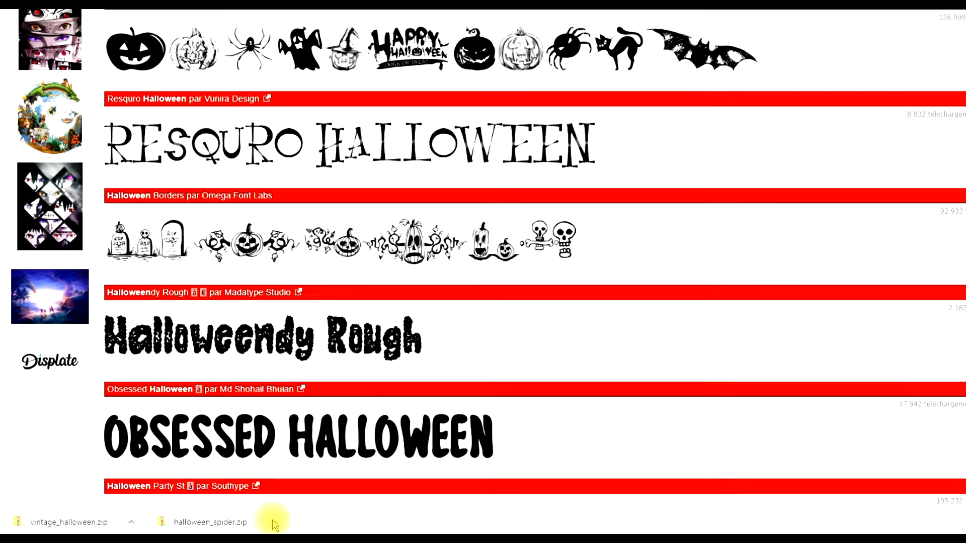
Show the downloaded halloween_spider archive in the fonts folder and extract it into a halloween_spider subfolder, returning to the fonts folder
left_click(275, 523)
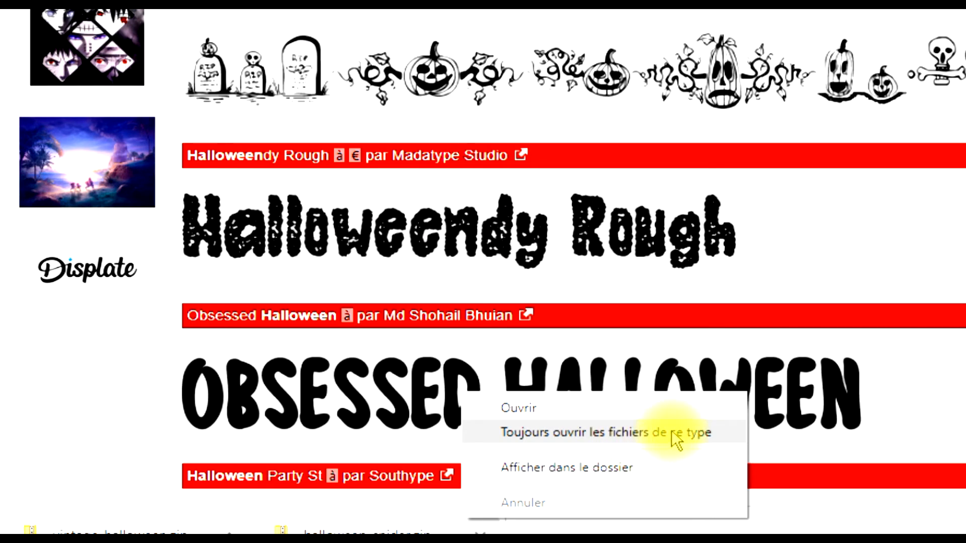
left_click(641, 434)
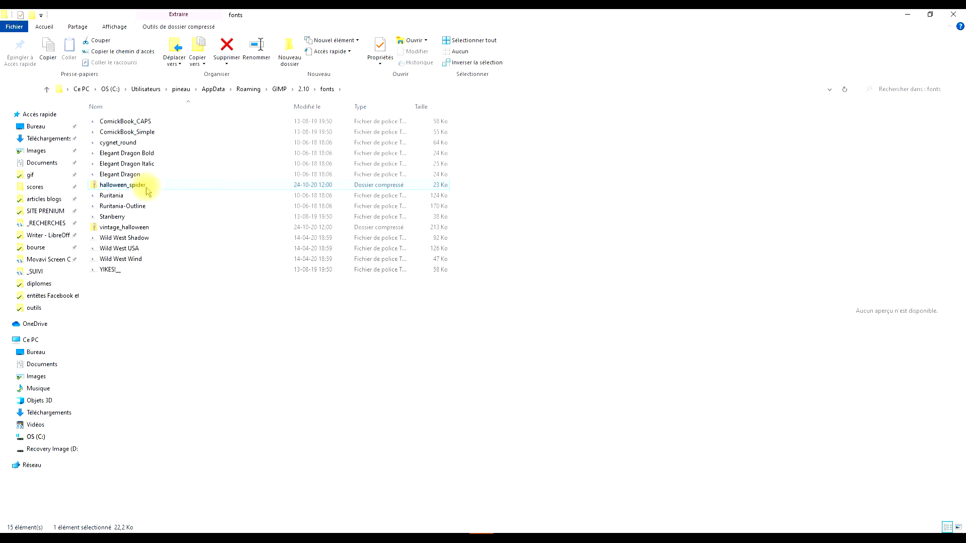
right_click(147, 191)
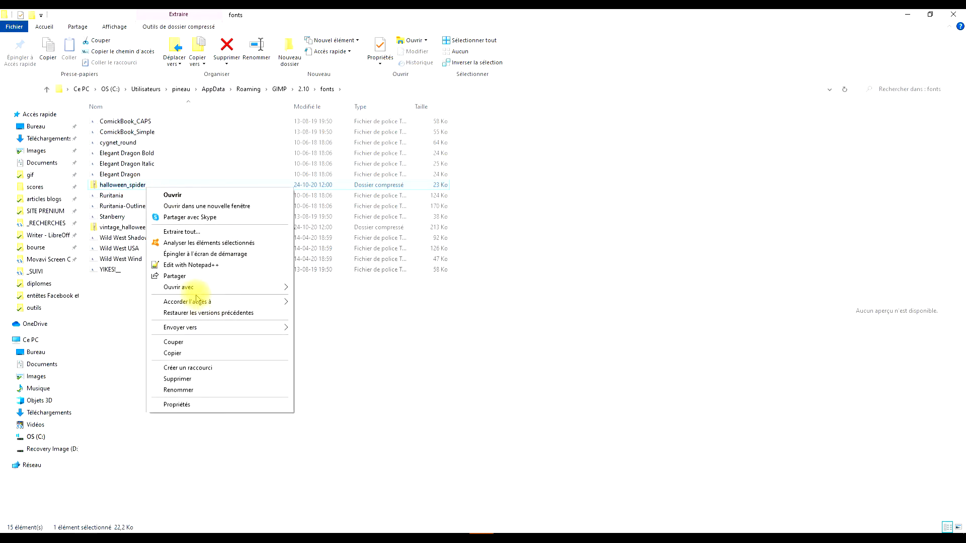
left_click(201, 232)
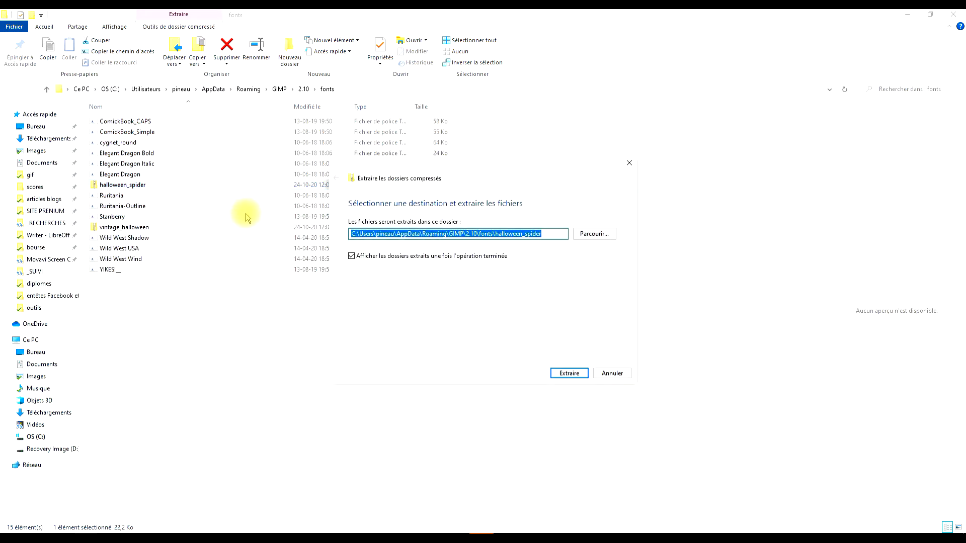
left_click(569, 374)
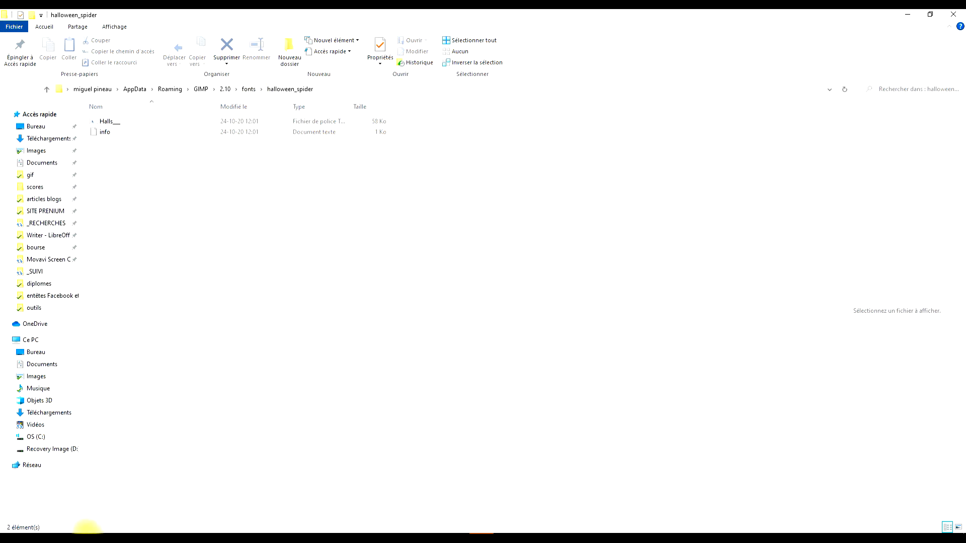
left_click(88, 527)
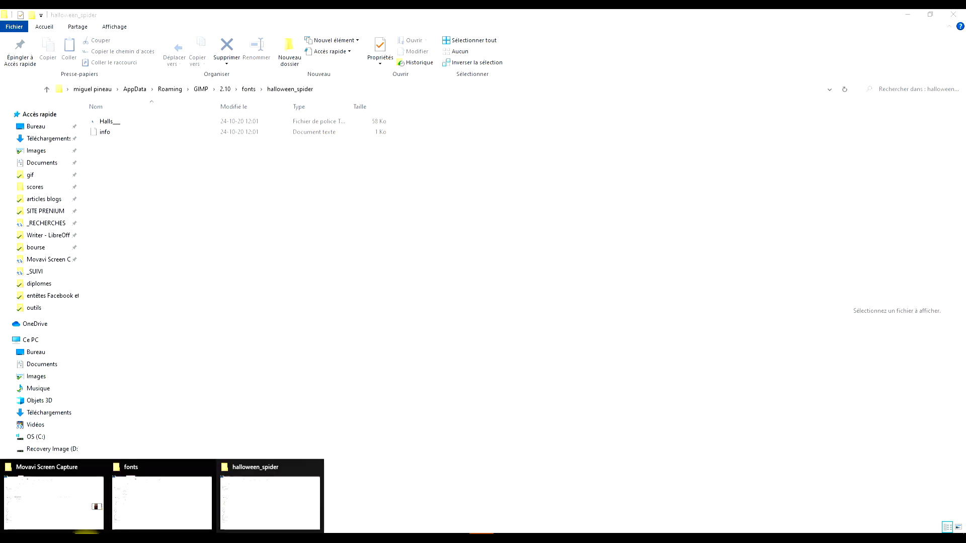
left_click(134, 503)
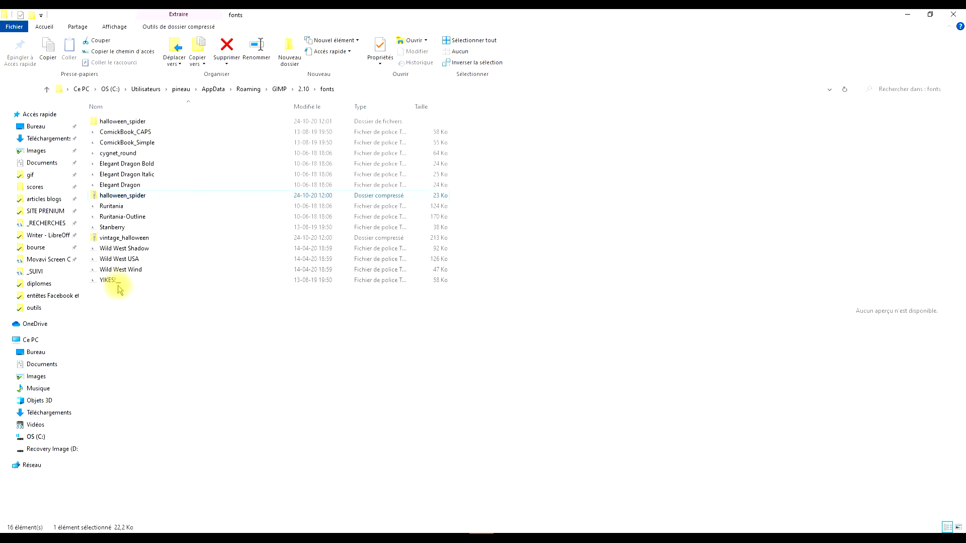
Extract the vintage_halloween archive into a vintage_halloween subfolder of the GIMP fonts folder
right_click(132, 241)
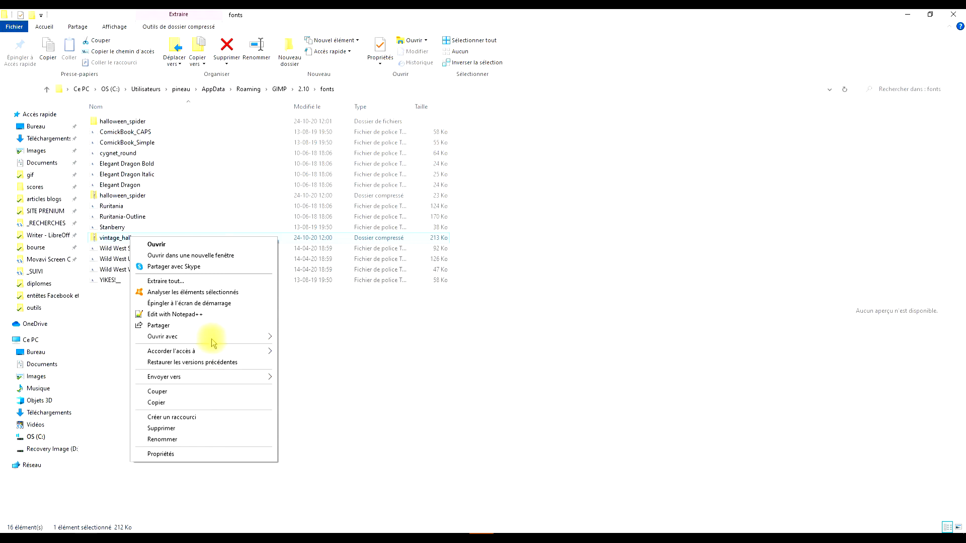
left_click(211, 283)
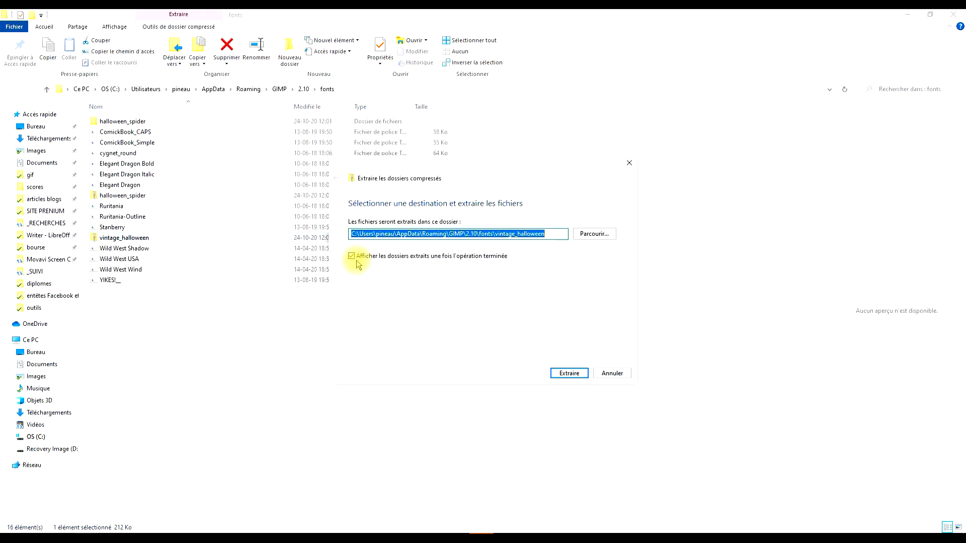
left_click(563, 373)
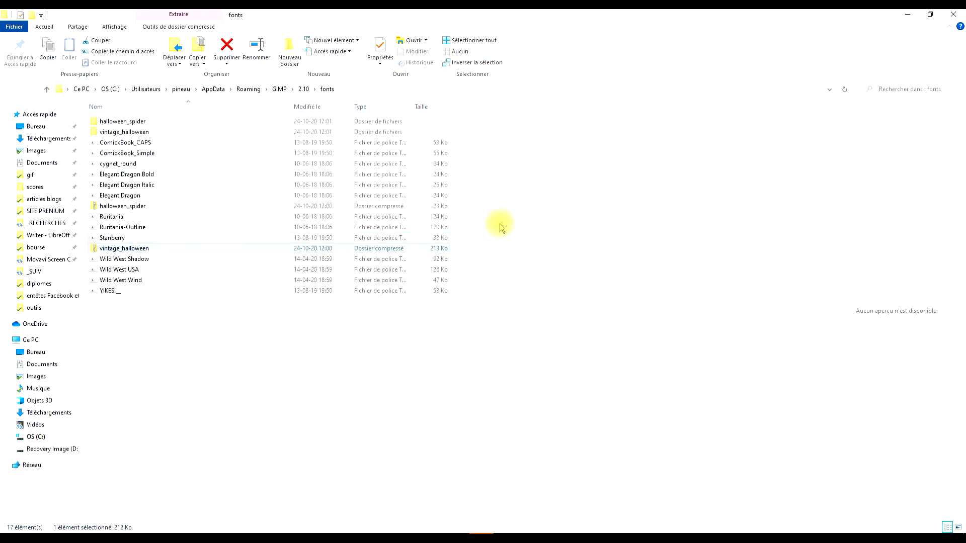
Move the extracted Vintage Halloween and Halls___ font files from their subfolders into the fonts folder and return there
left_click(908, 14)
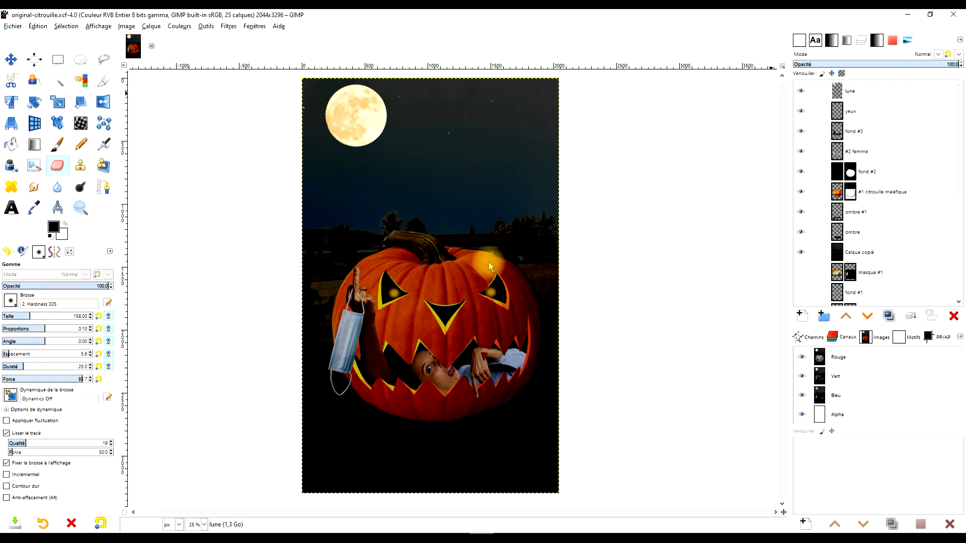
key("alt+Tab")
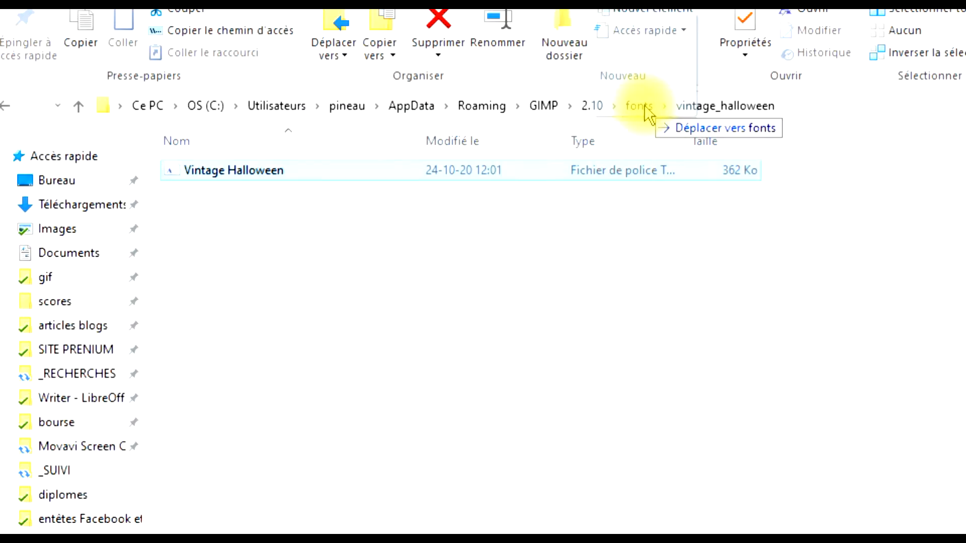
left_click_drag(649, 116, 642, 108)
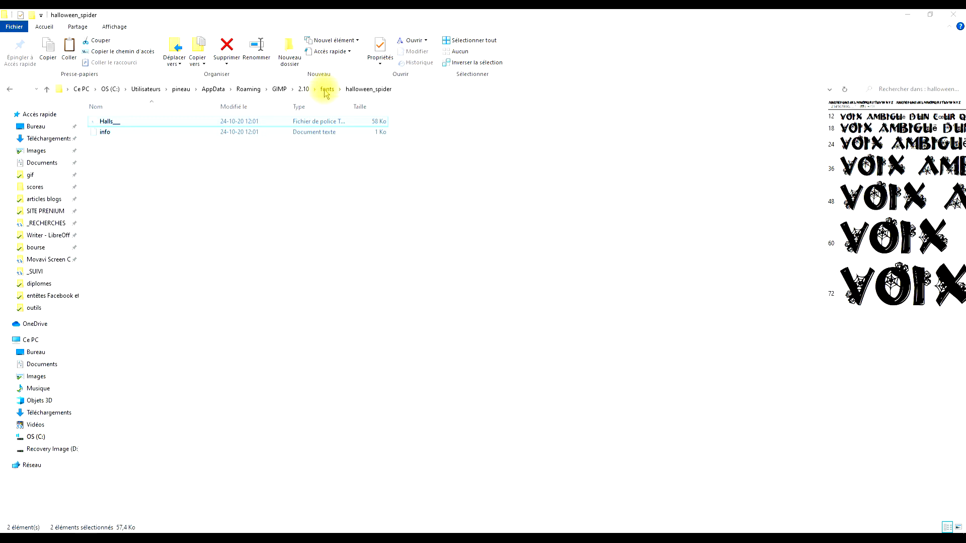
left_click(326, 90)
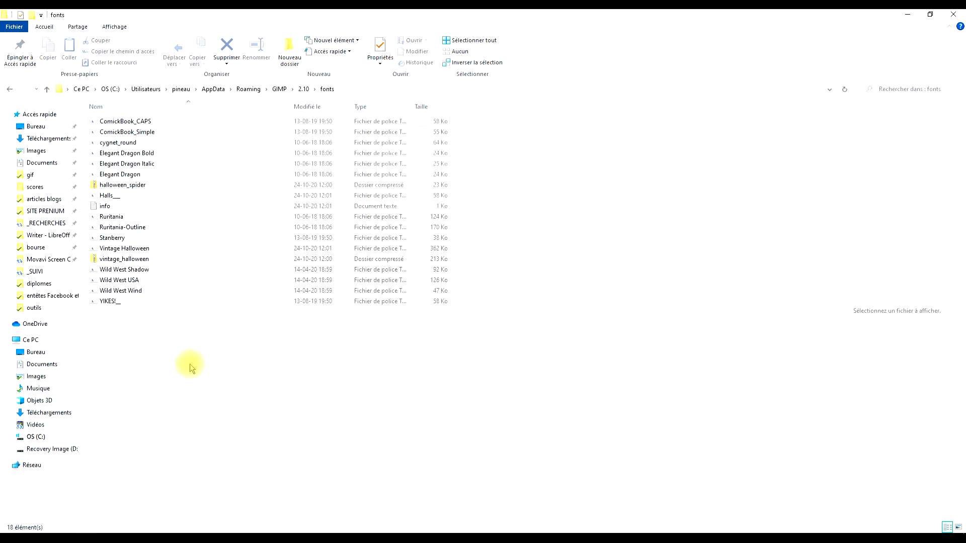
Delete the halloween_spider and vintage_halloween compressed archives from the fonts folder
left_click(142, 191)
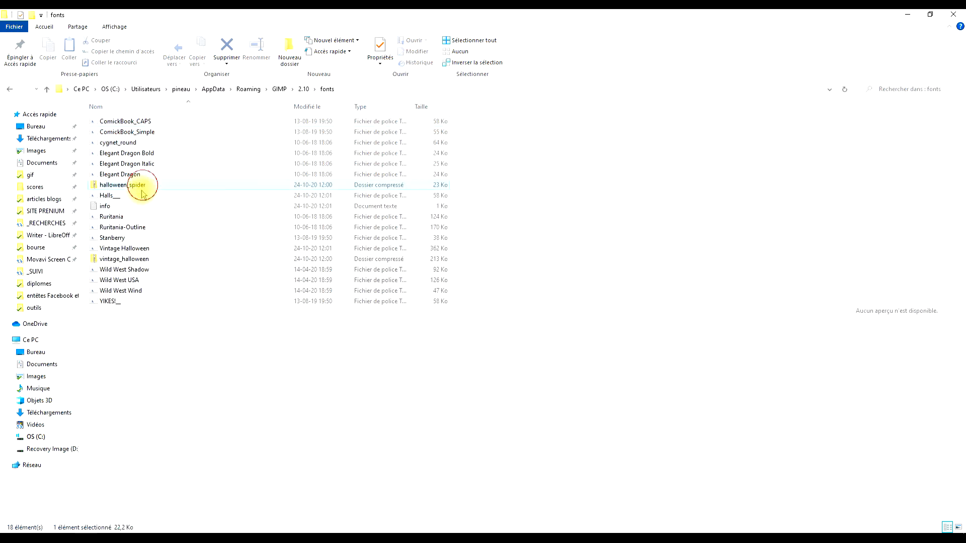
left_click(114, 260, "ctrl")
key("Delete")
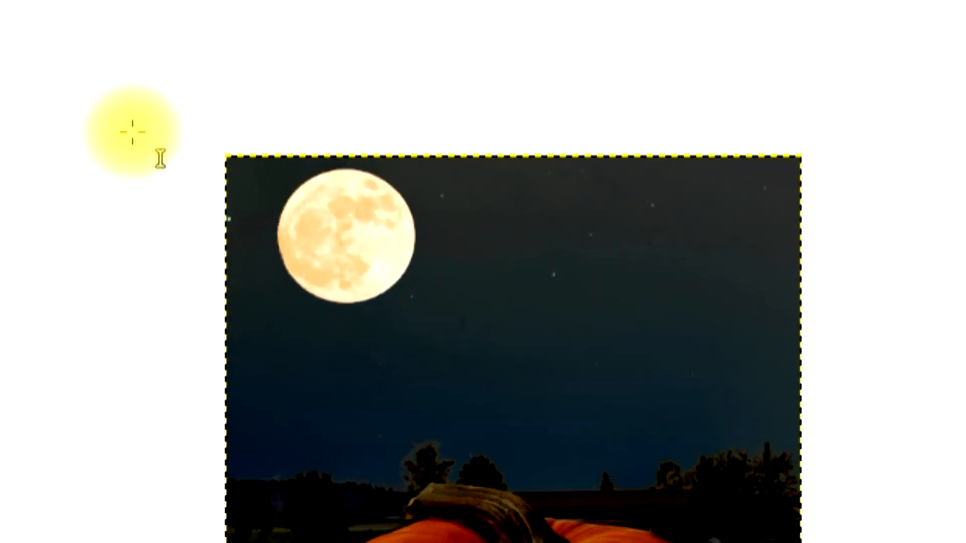
In GIMP, start a text near the moon with the Text tool and set its font to Halloween Spider
left_click(375, 157)
type("Halloween Spider")
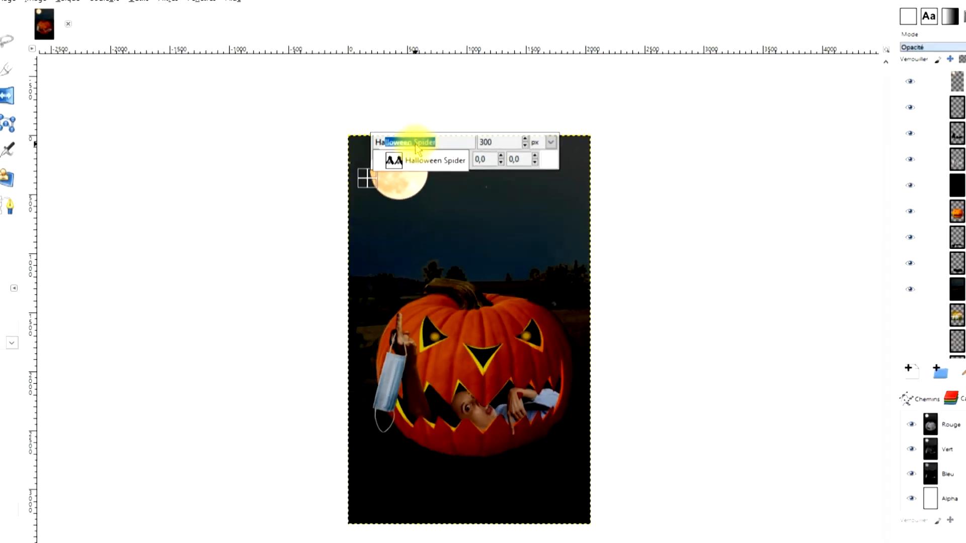
left_click(420, 141)
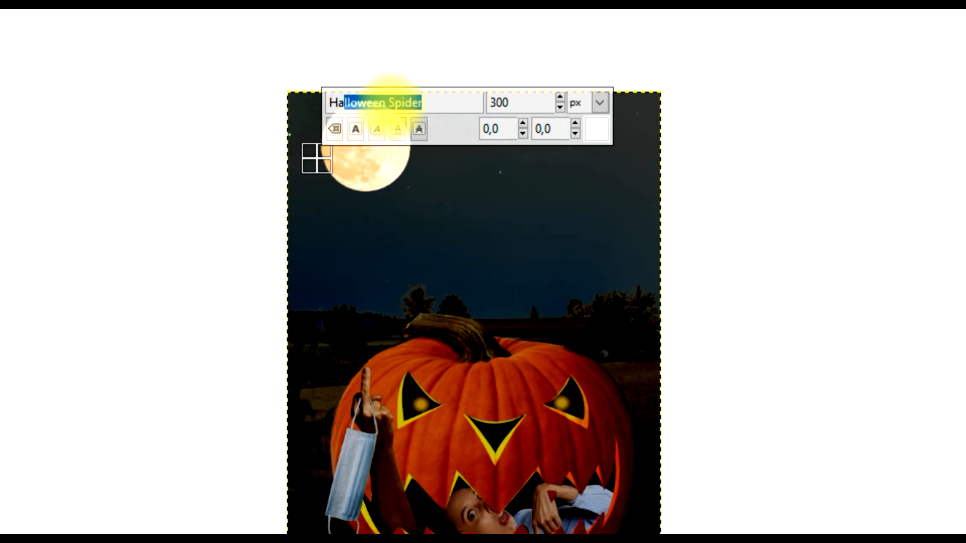
key("Return")
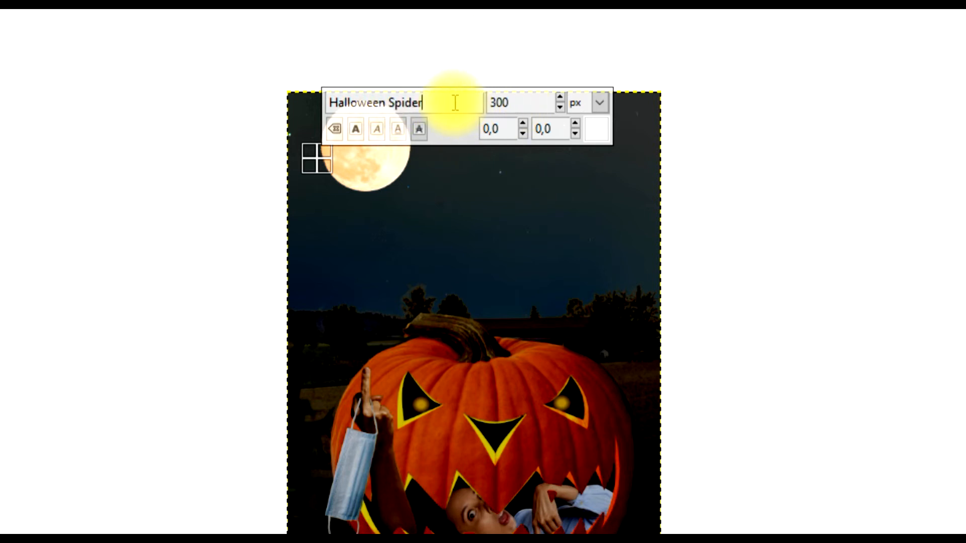
Draw a text box over the sky, enter Halloween, and enlarge the box to the full image width so the word fits one line
left_click_drag(318, 160, 443, 306)
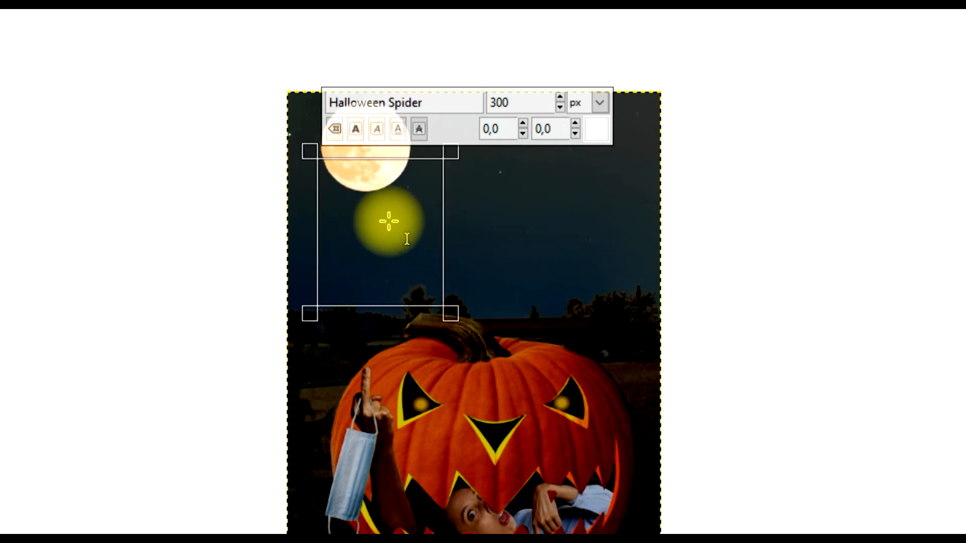
type("HAL")
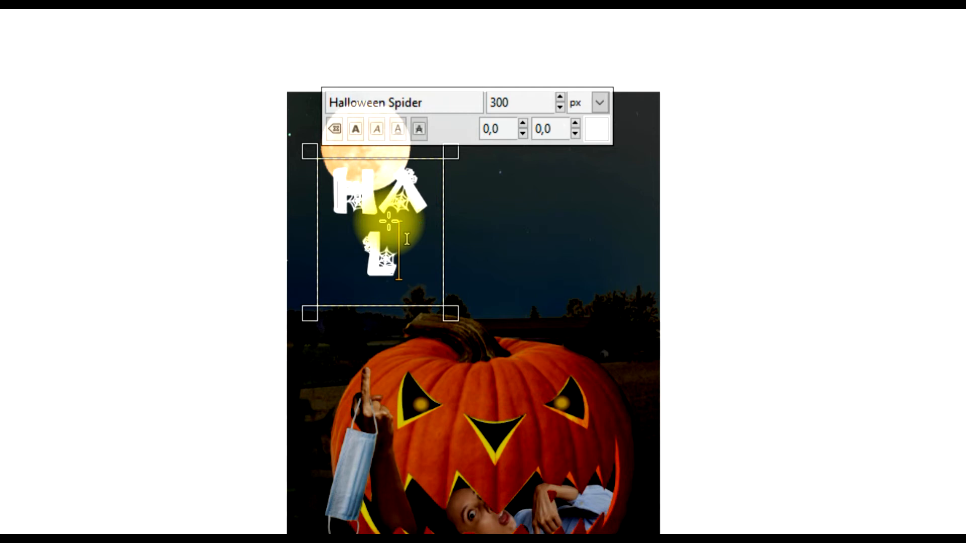
type("LOW")
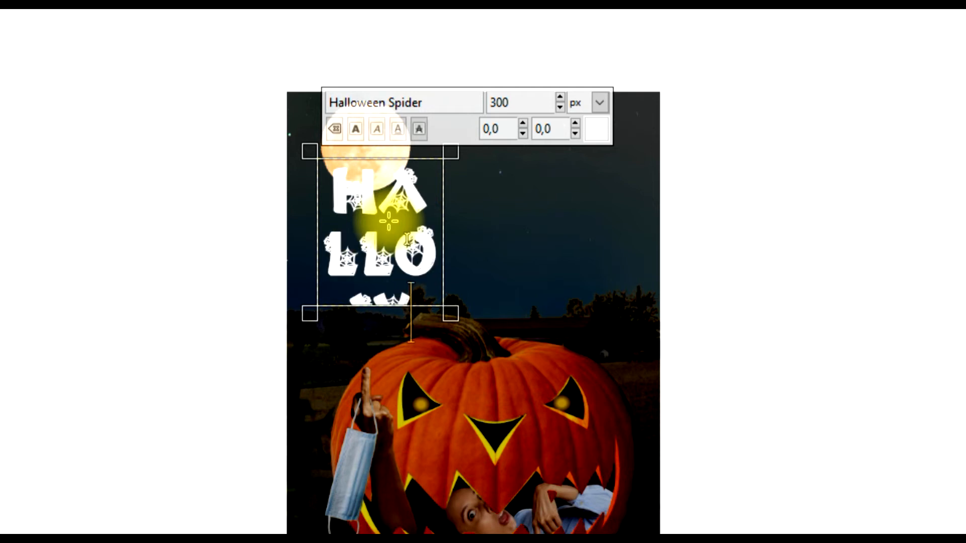
type("E")
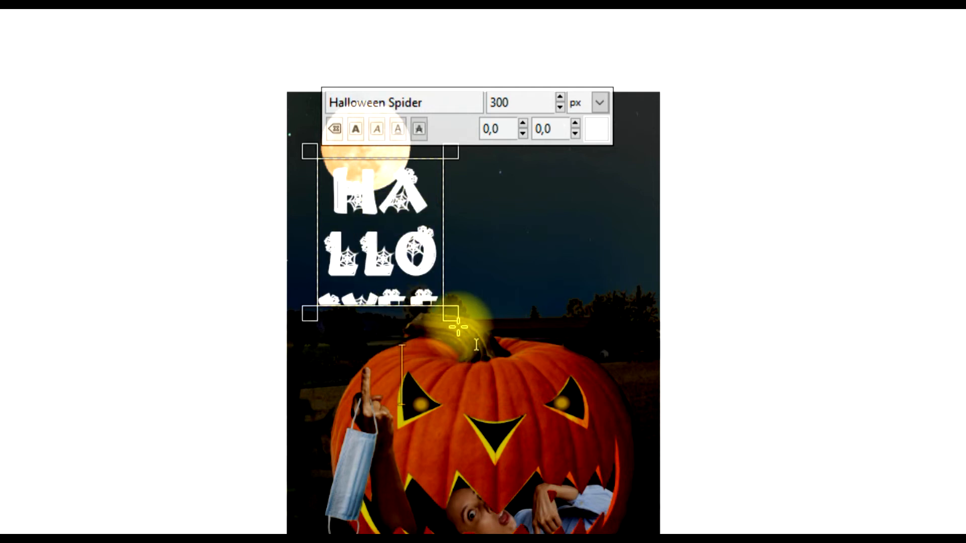
left_click_drag(453, 312, 670, 319)
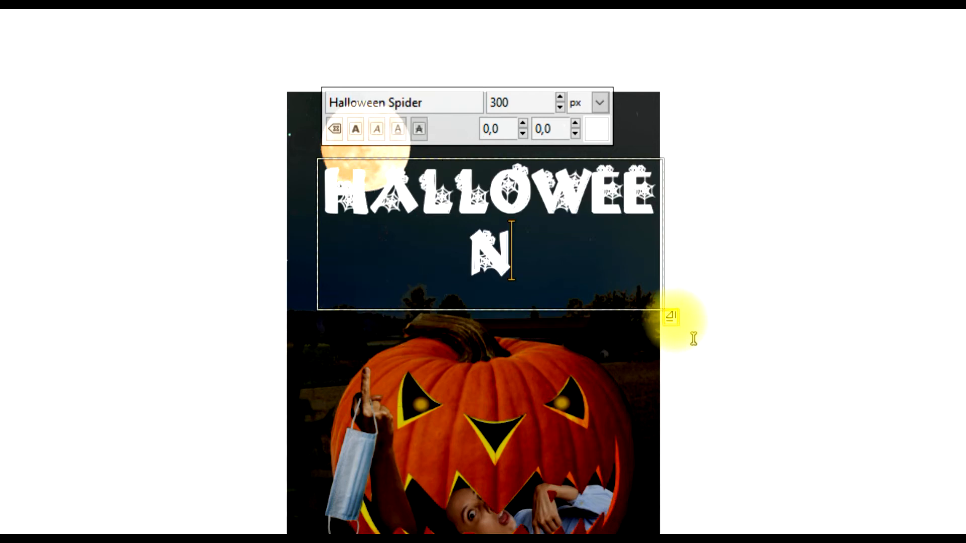
left_click_drag(312, 151, 286, 141)
Select the whole Halloween text and set its size to 250 px
left_click(452, 176)
key("ctrl+a")
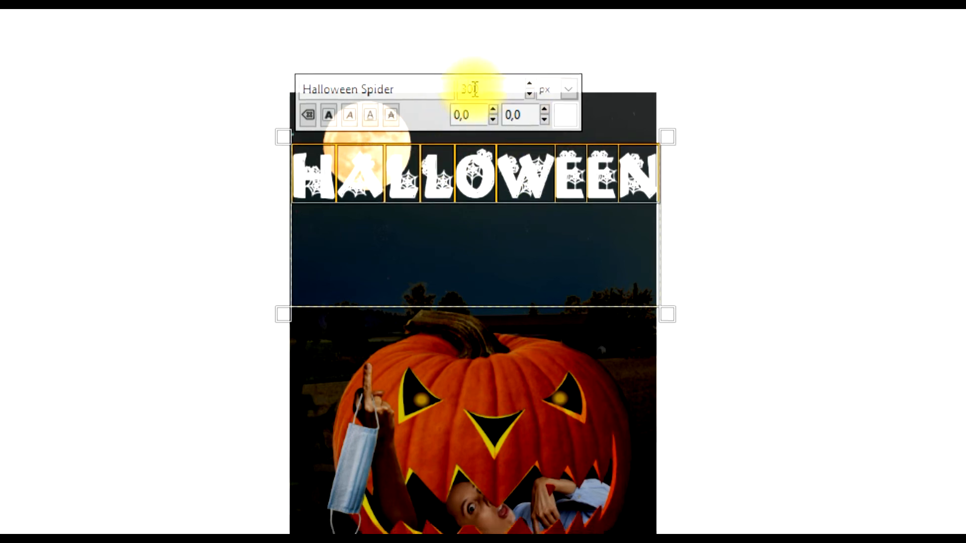
double_click(470, 89)
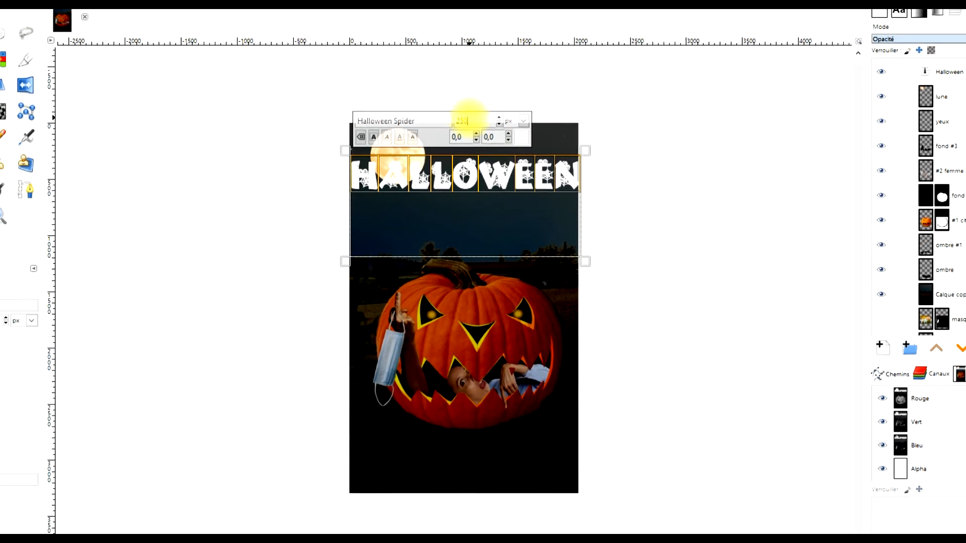
type("250")
Extend the text frame slightly past the image's right edge and add 2020 on a second line below Halloween
scroll(468, 234, "up", 3)
scroll(478, 219, "down", 3)
scroll(478, 217, "up", 3)
left_click_drag(487, 188, 511, 313)
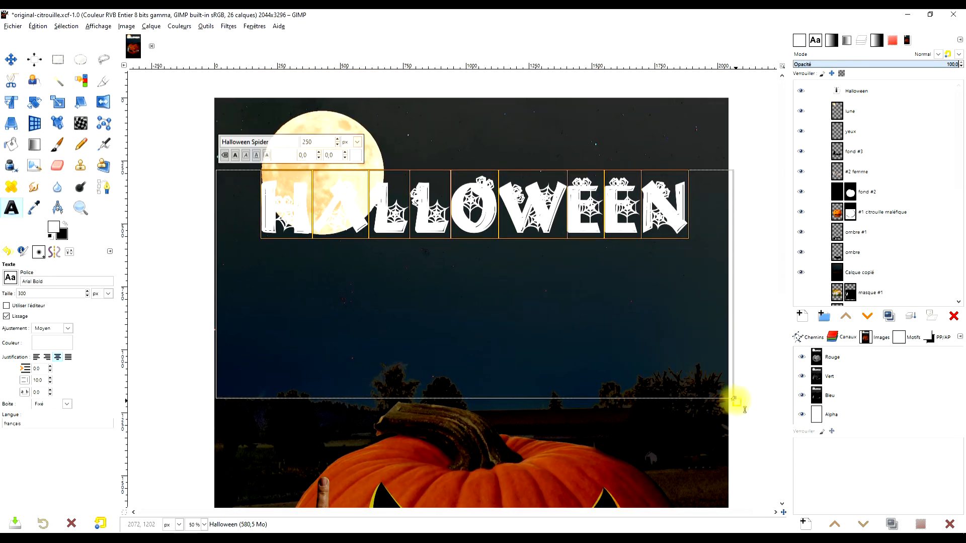
left_click_drag(736, 401, 744, 377)
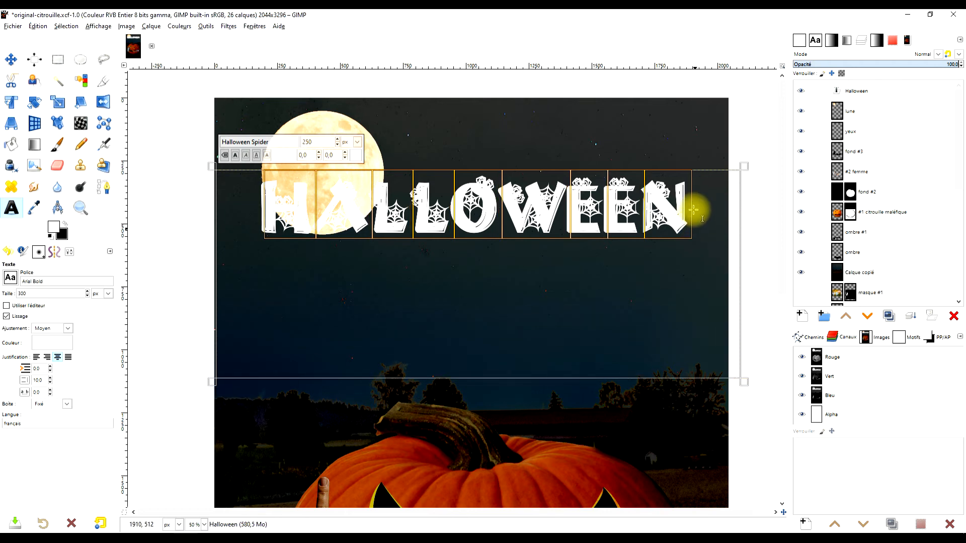
key("Return")
type("2020")
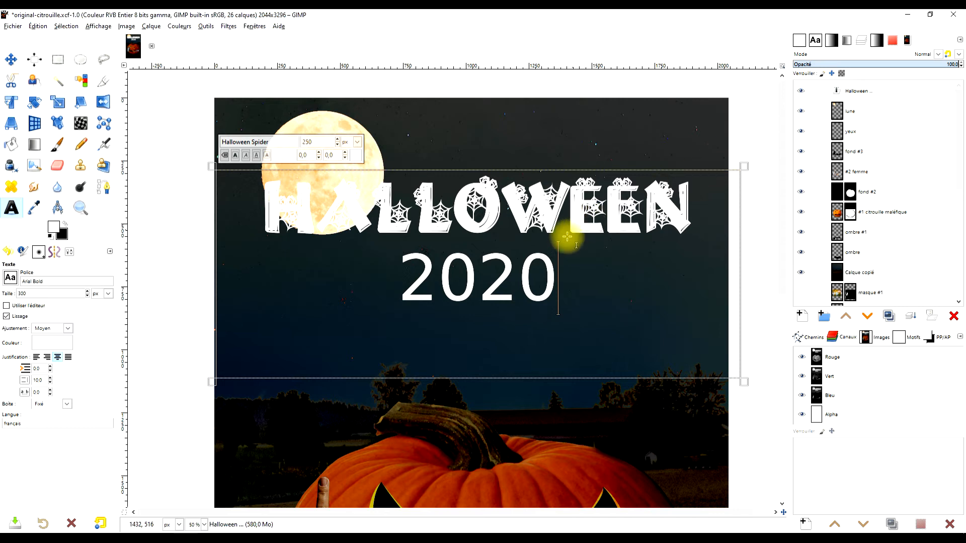
Start a new text below 2020 in the Vintage Halloween font and enlarge its box beside the pumpkin stem
scroll(583, 291, "down", 3)
left_click(583, 292)
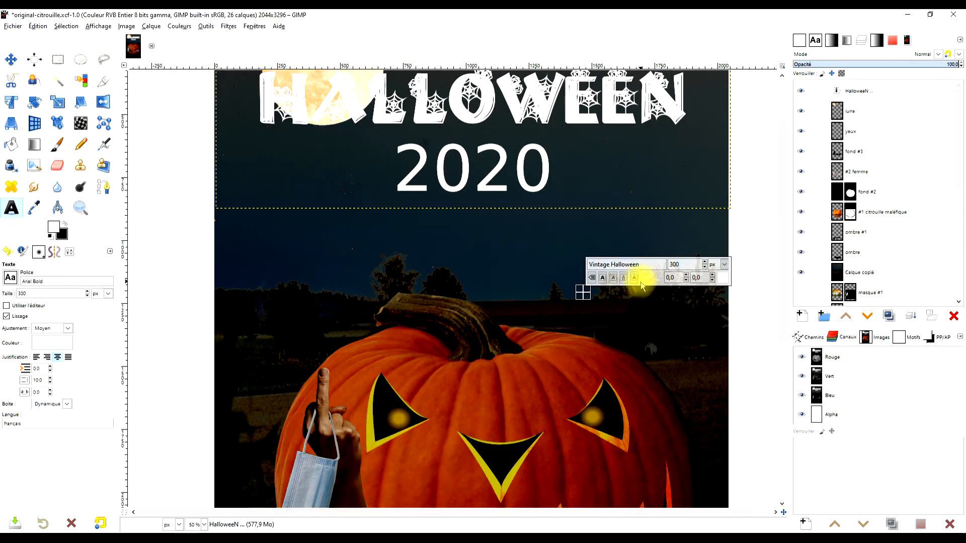
left_click_drag(580, 289, 720, 380)
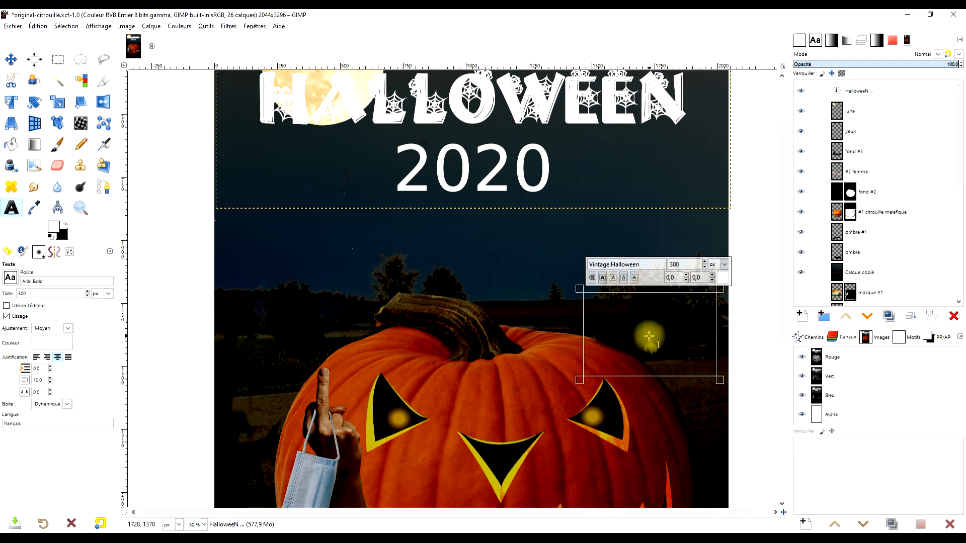
Try 2020 and a few letters h as text in the new box, erasing each attempt
type("202")
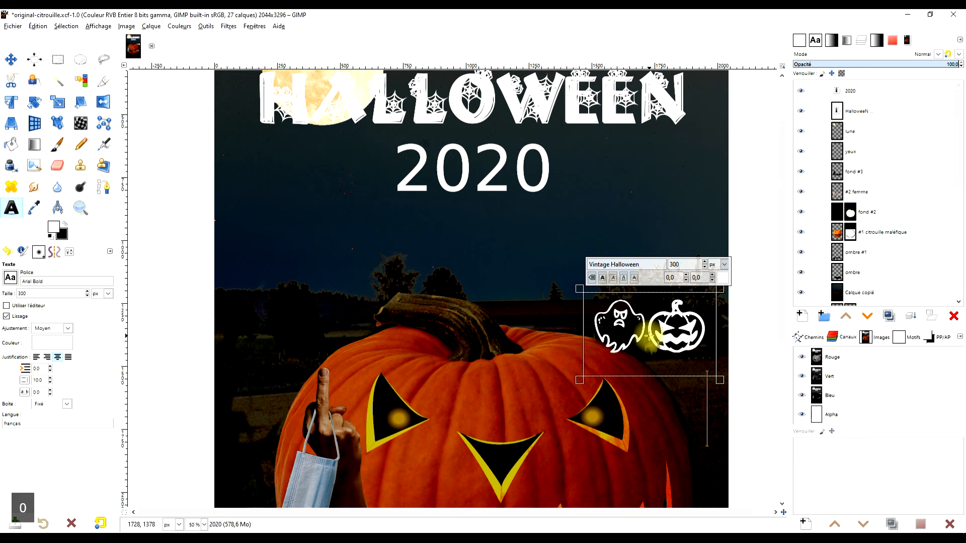
type("0")
key("BackSpace")
key("BackSpace")
key("BackSpace")
key("BackSpace")
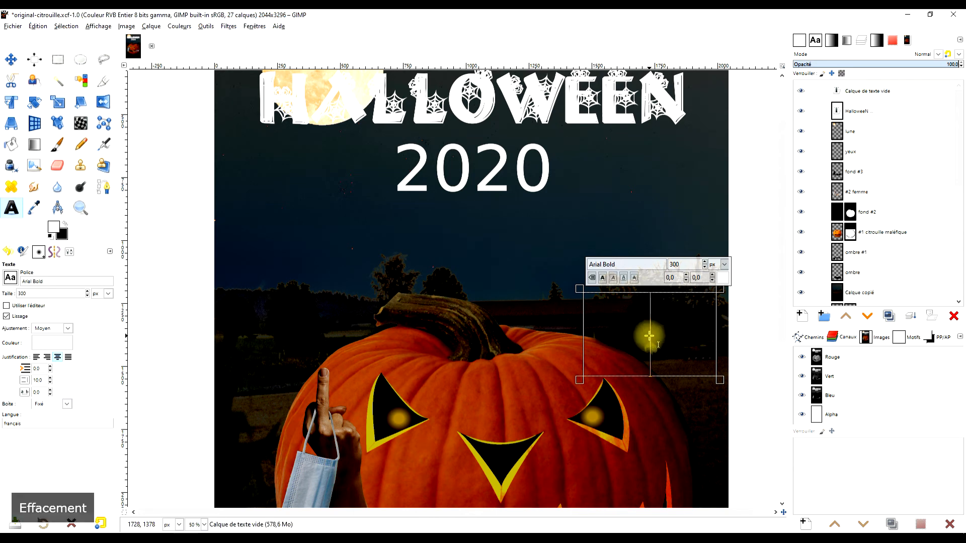
type("hh")
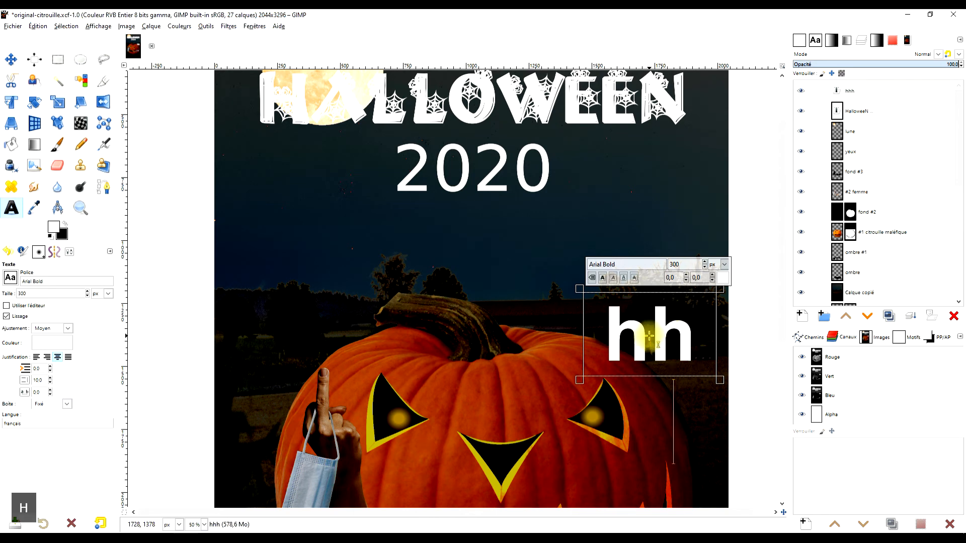
key("BackSpace")
key("BackSpace")
key("BackSpace")
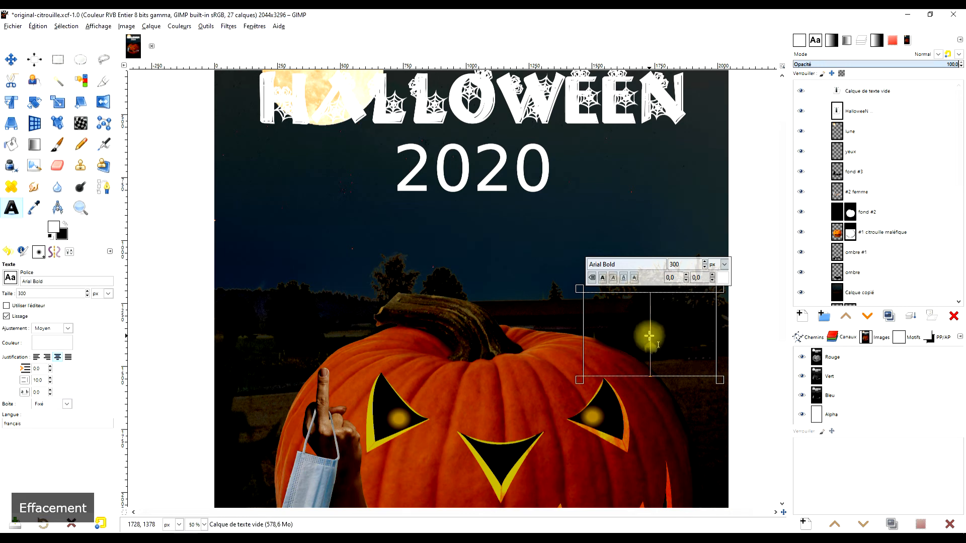
Stretch the empty text box up and across to the image's left edge so it spans the poster's width
left_click_drag(576, 357, 509, 373)
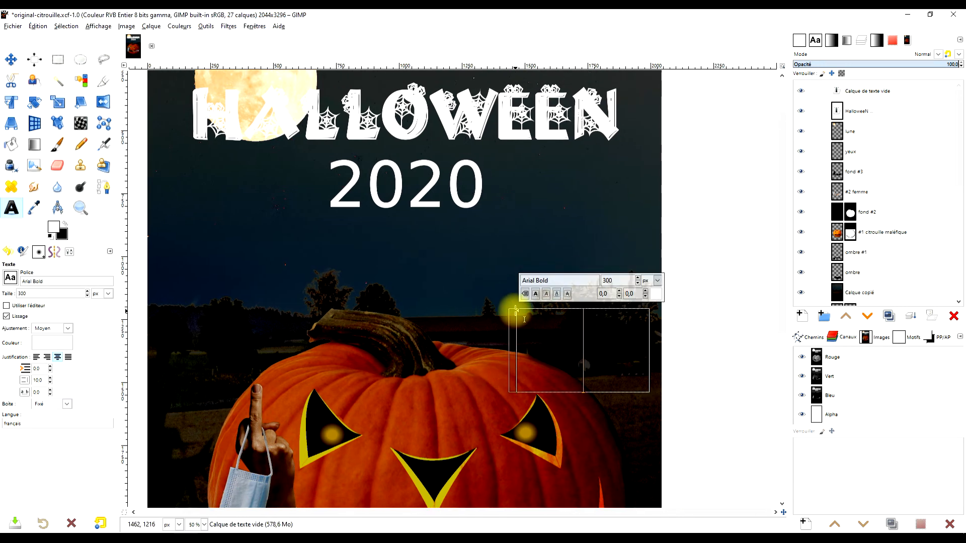
left_click_drag(512, 306, 142, 261)
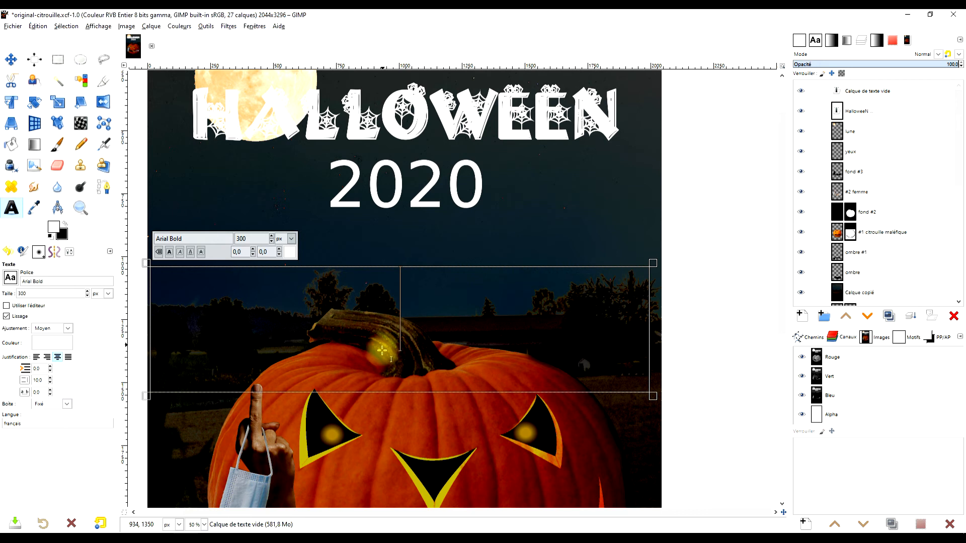
left_click_drag(383, 353, 493, 340)
Set the empty text box's font to Vintage Halloween and enter 2020 to produce ghost and pumpkin symbols
triple_click(300, 221)
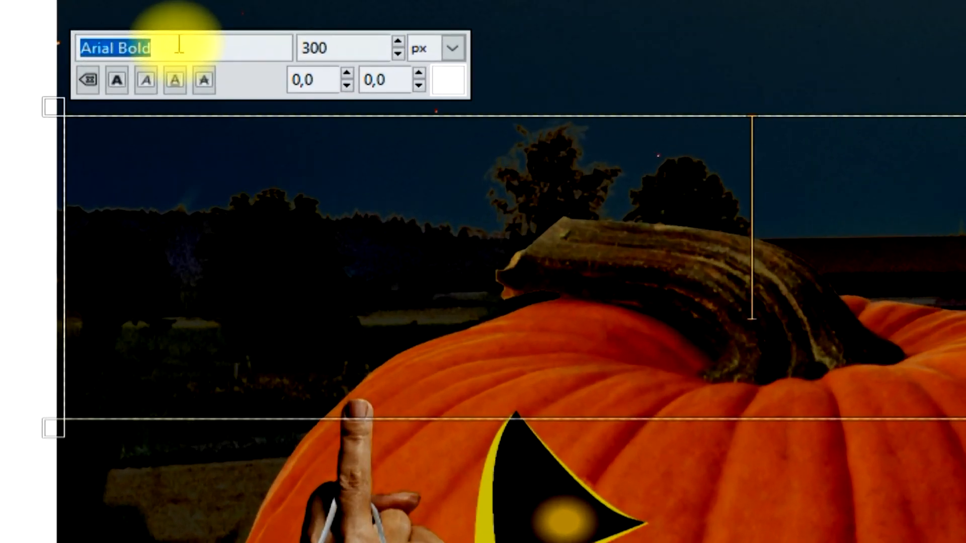
type("vin")
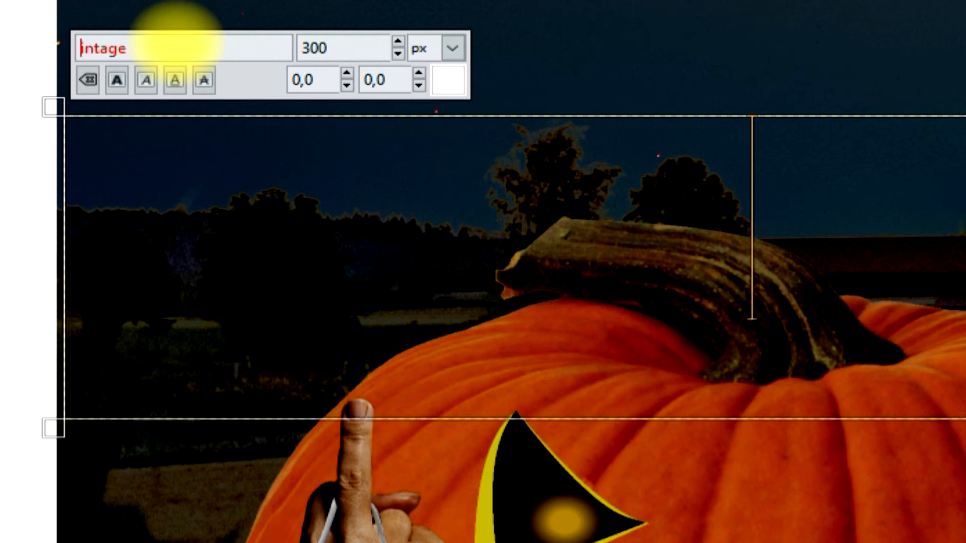
type("V")
key("Return")
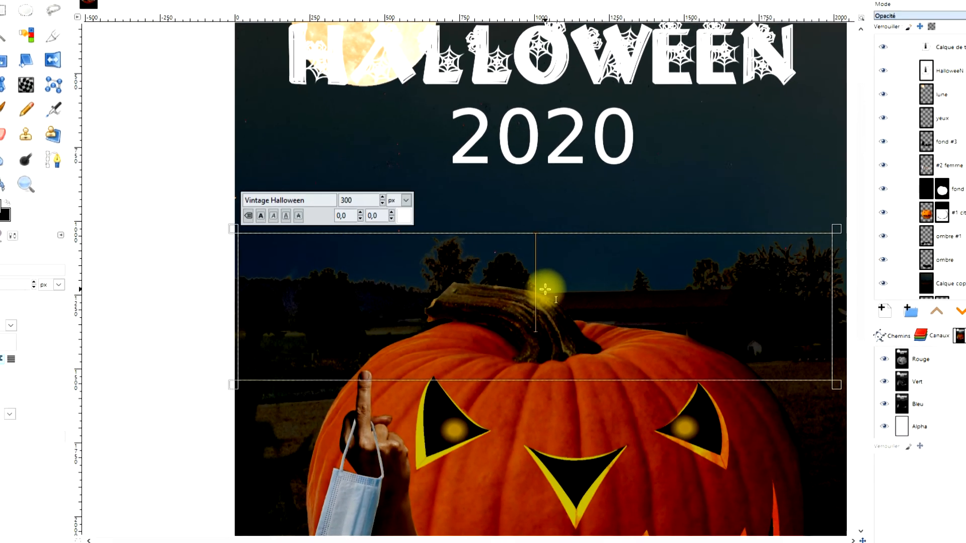
type("20")
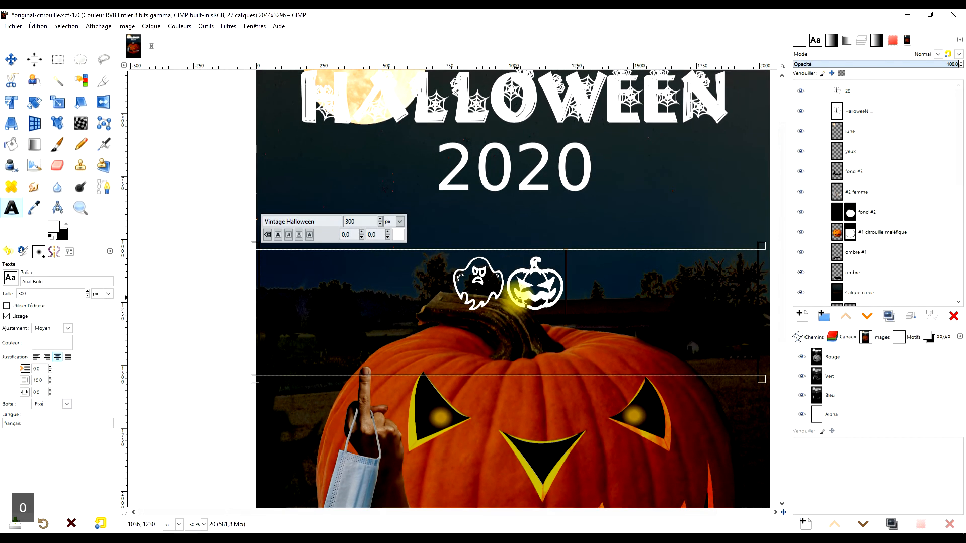
type("20")
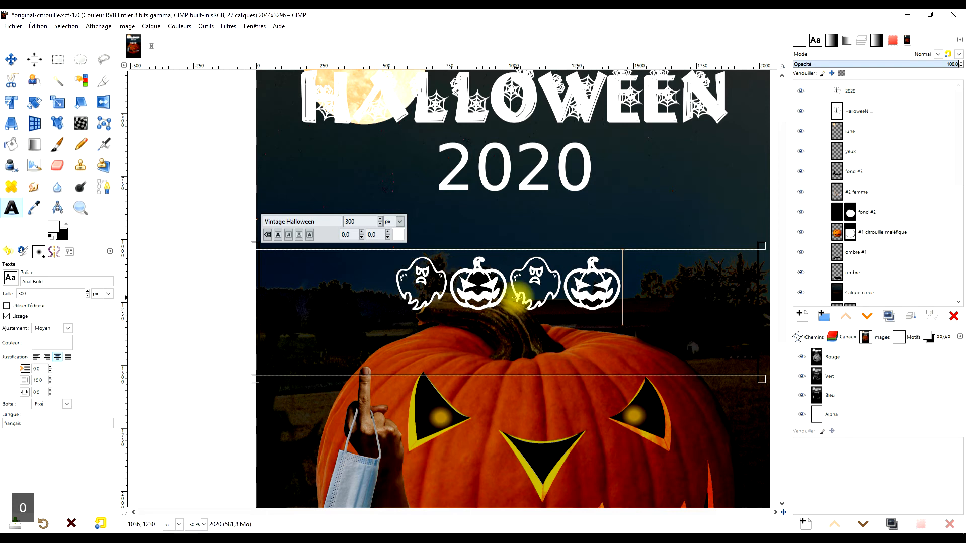
Replace the last two digits of the symbol text with galop as a trial, and erase the whole text
key("BackSpace")
key("BackSpace")
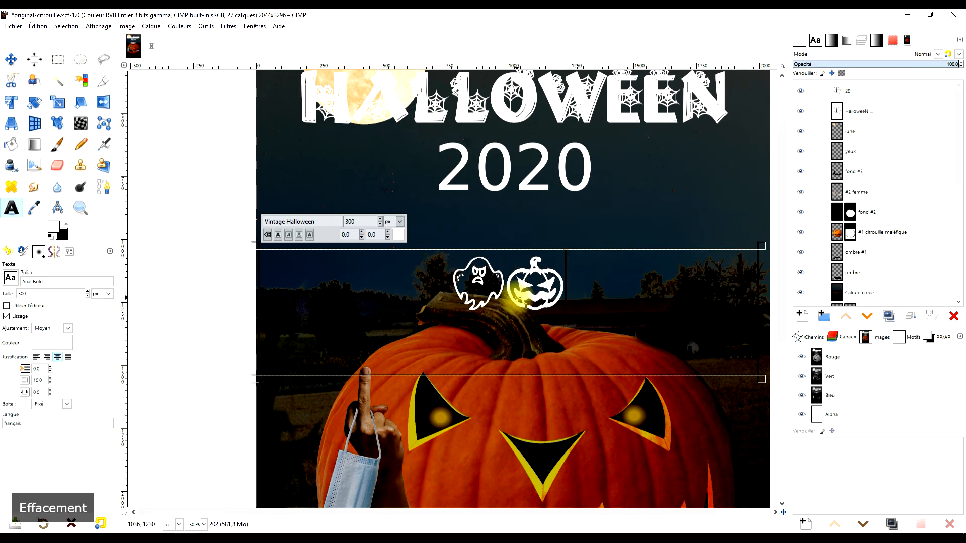
type("g")
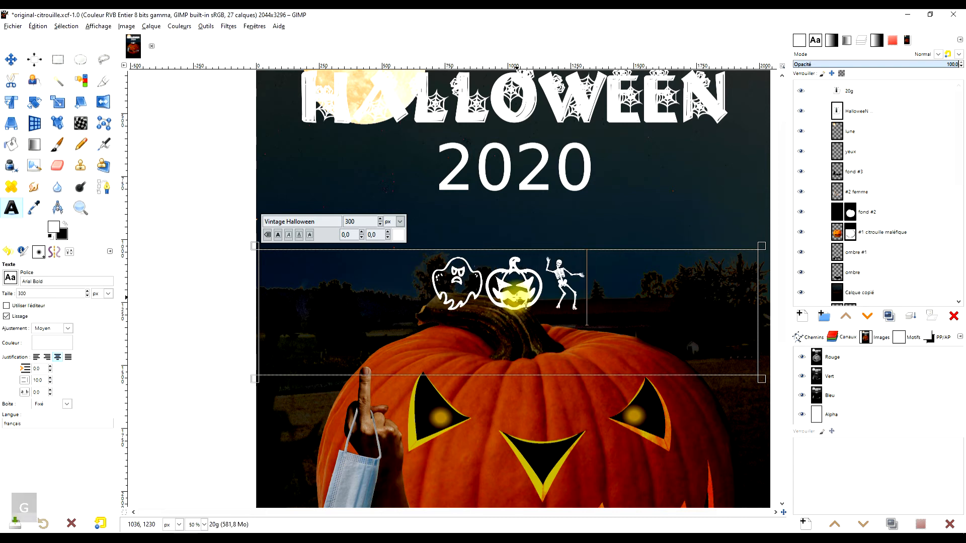
type("alop")
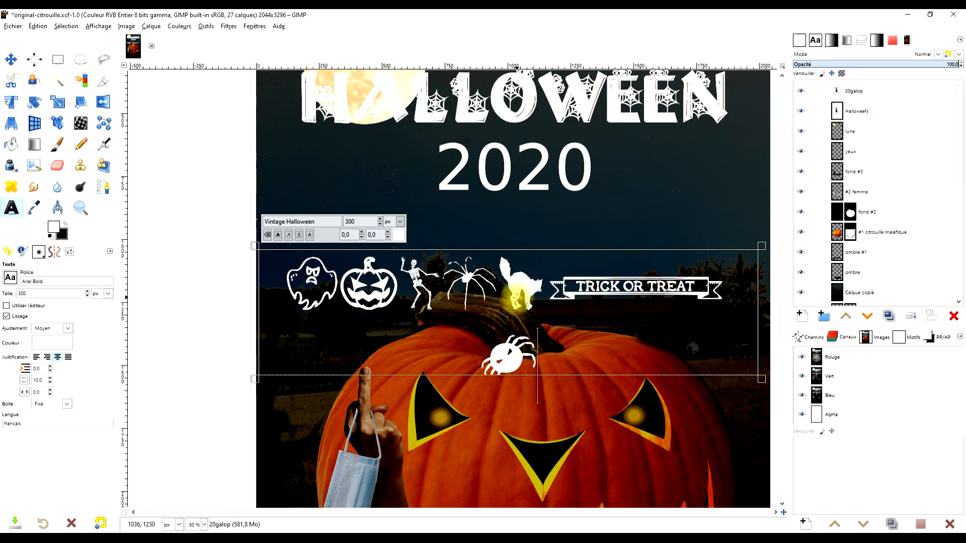
key("BackSpace")
key("BackSpace")
key("BackSpace")
key("BackSpace")
key("BackSpace")
key("BackSpace")
key("BackSpace")
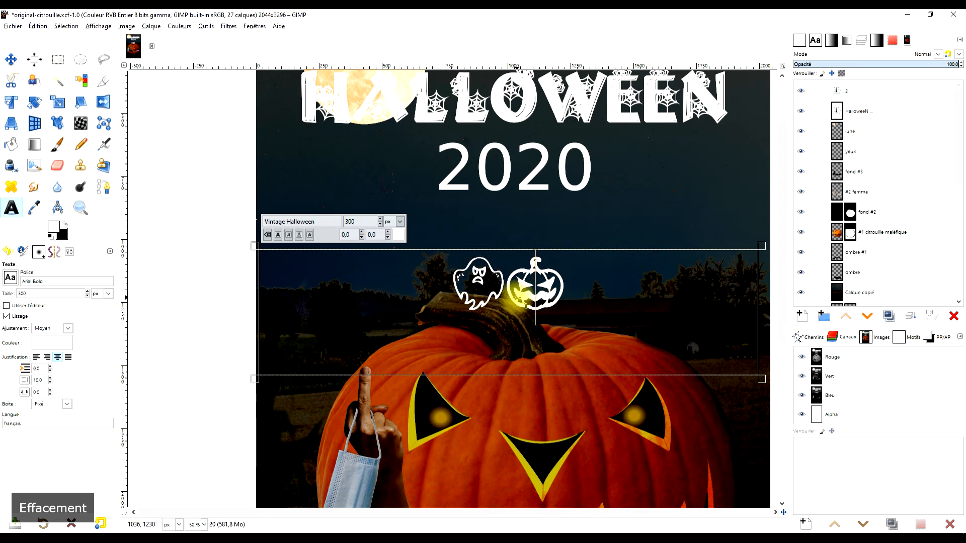
Clear the stray letters and enter azertyuiopmlkjhgfdsqwxcvbn in the text box to cover the whole alphabet
type("ae")
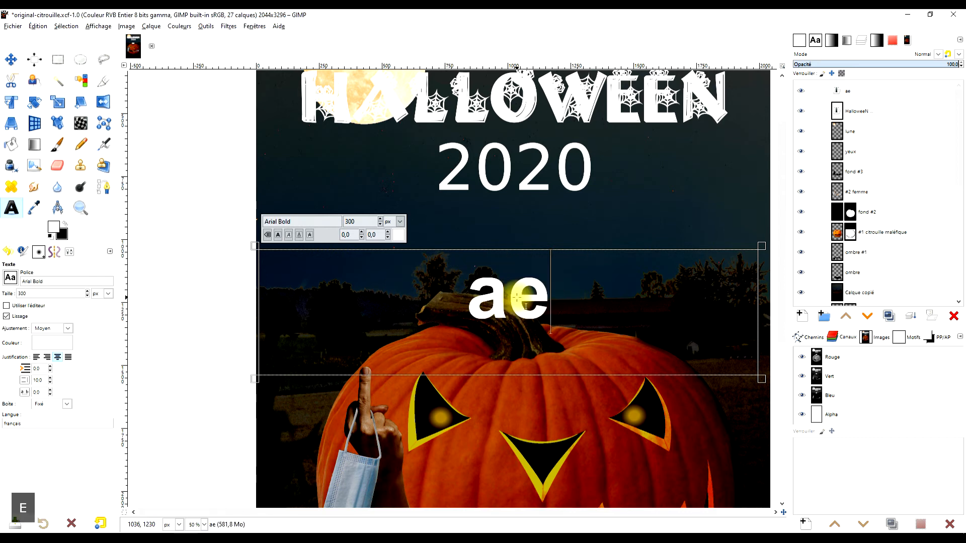
key("BackSpace")
key("BackSpace")
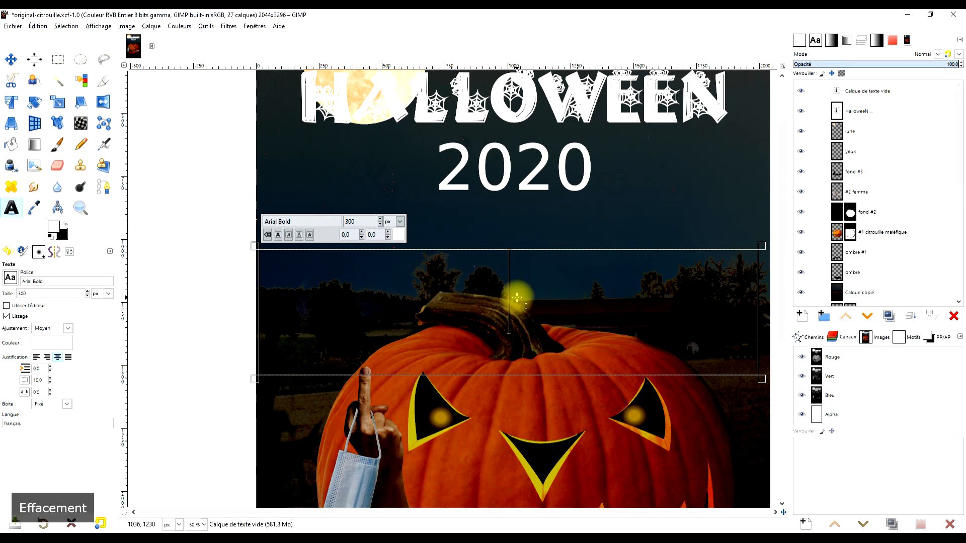
type("aze")
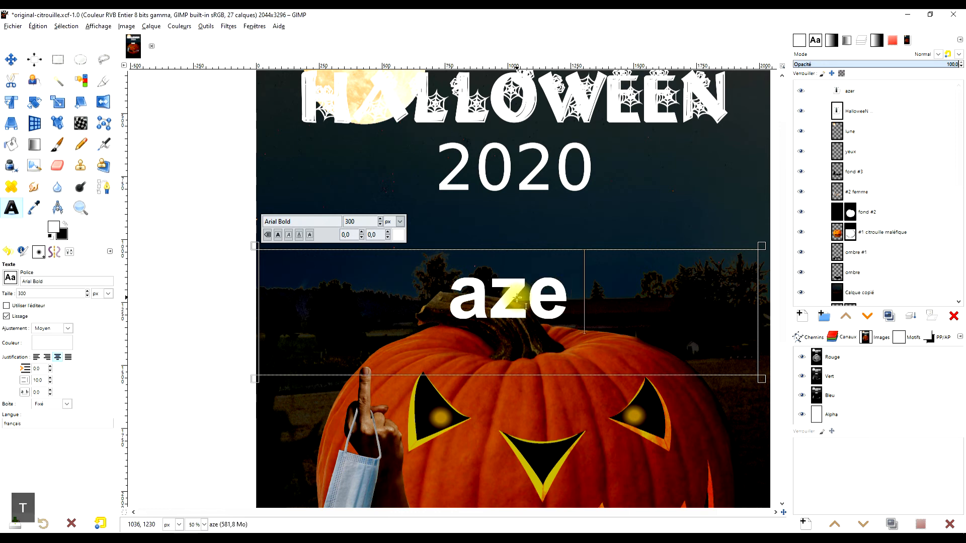
type("rtyuio")
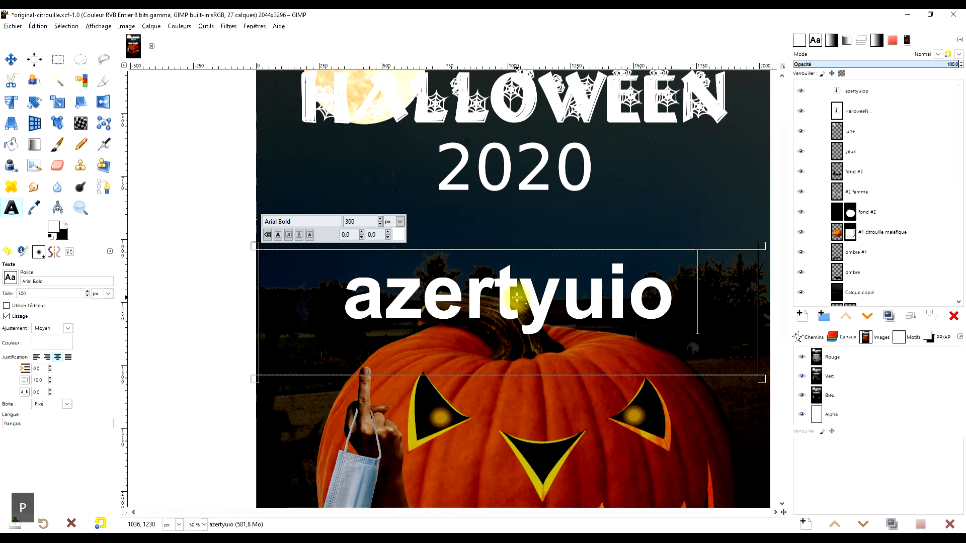
type("pmlkjhg")
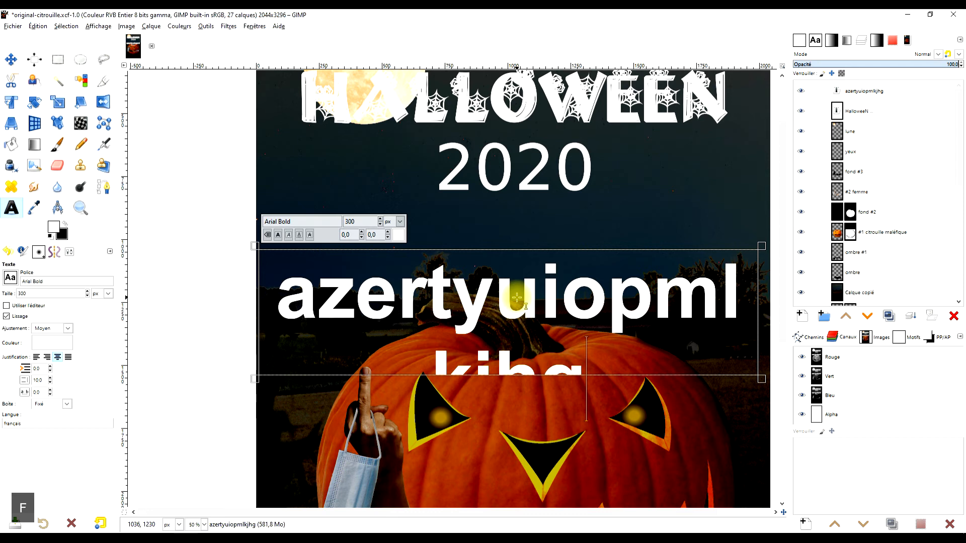
type("fdsqwxcvbn")
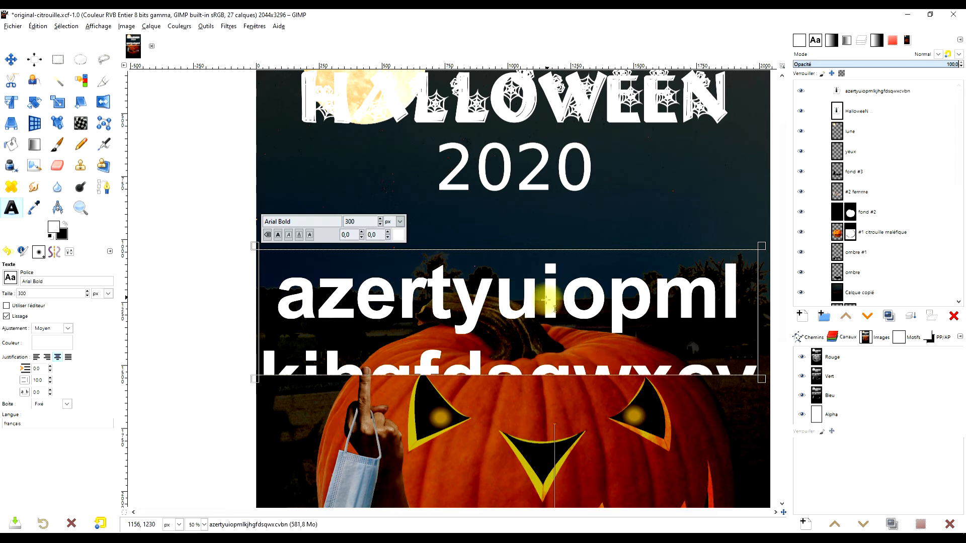
Extend the text box down to about 2018 × 1976 px and set all its letters to the Vintage Halloween font
scroll(517, 298, "down", 2)
left_click_drag(641, 301, 643, 484)
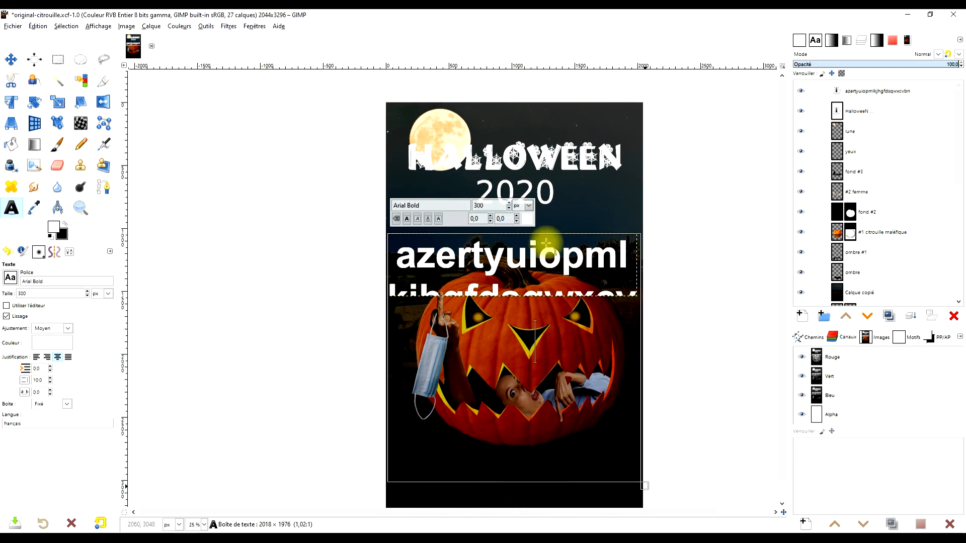
left_click_drag(532, 352, 362, 254)
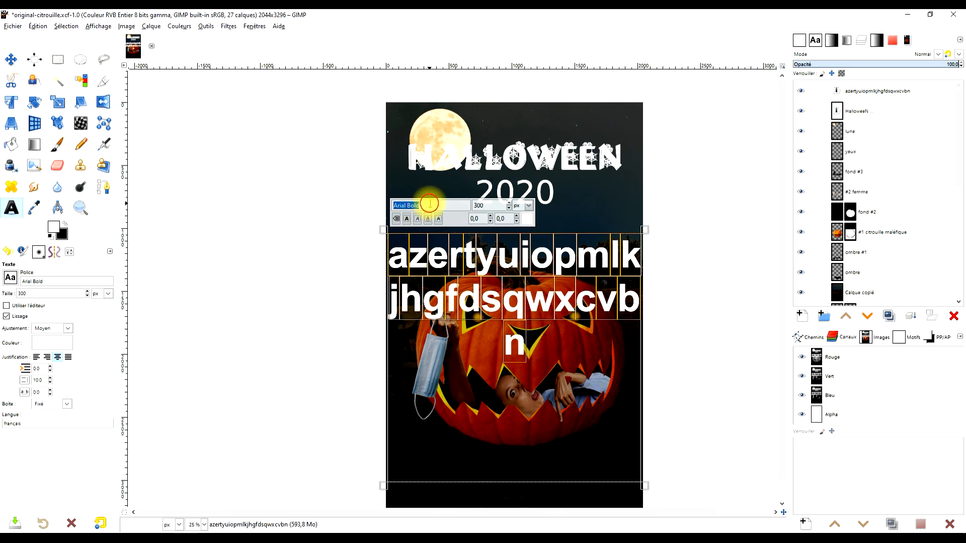
type("Vintage Halloween")
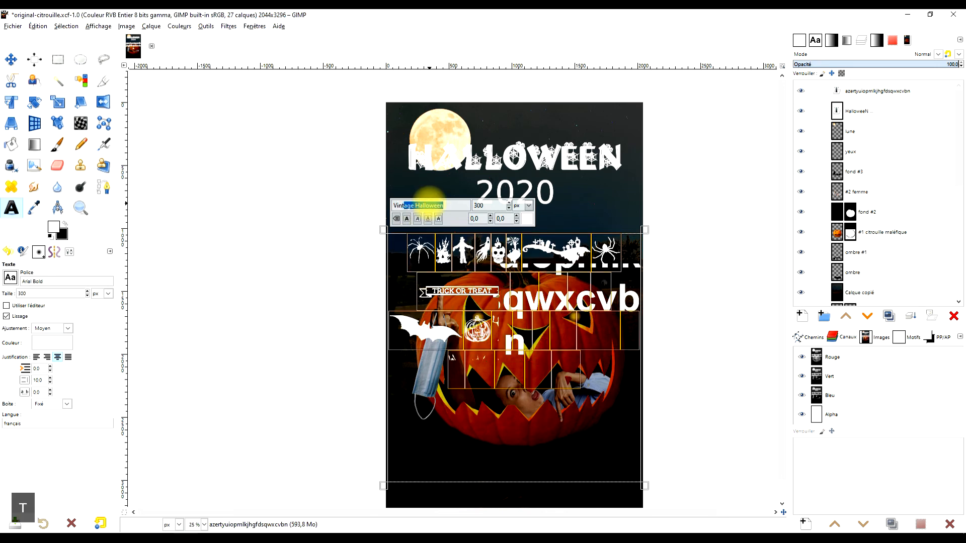
key("Return")
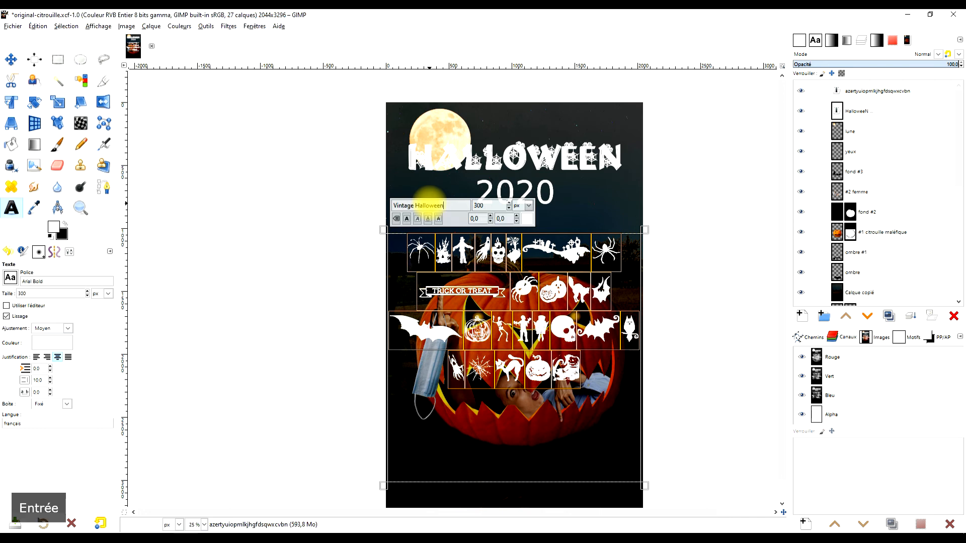
Examine up close the symbols that the Vintage Halloween font gives for the alphabet letters
scroll(431, 195, "up", 2)
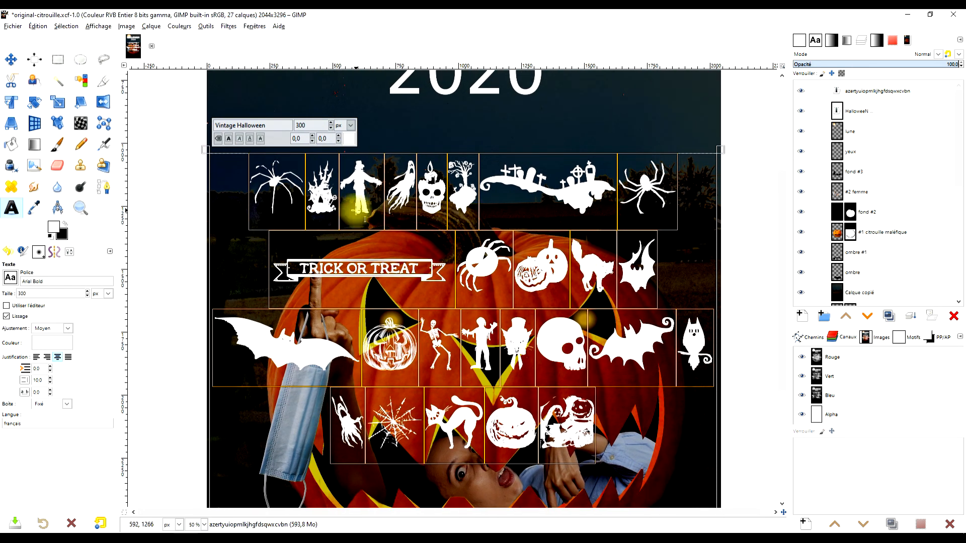
left_click(602, 274)
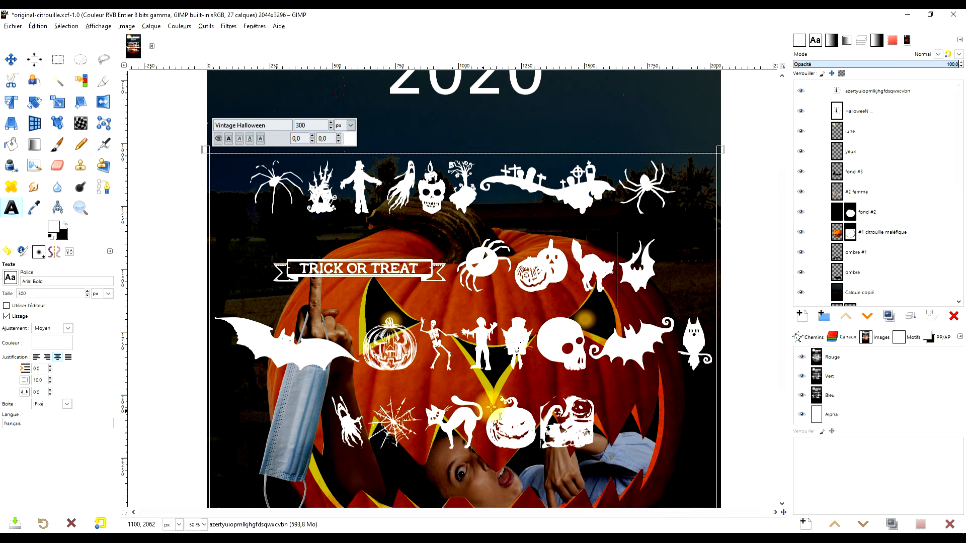
scroll(500, 416, "down", 4)
scroll(501, 416, "up", 6)
scroll(523, 382, "down", 2)
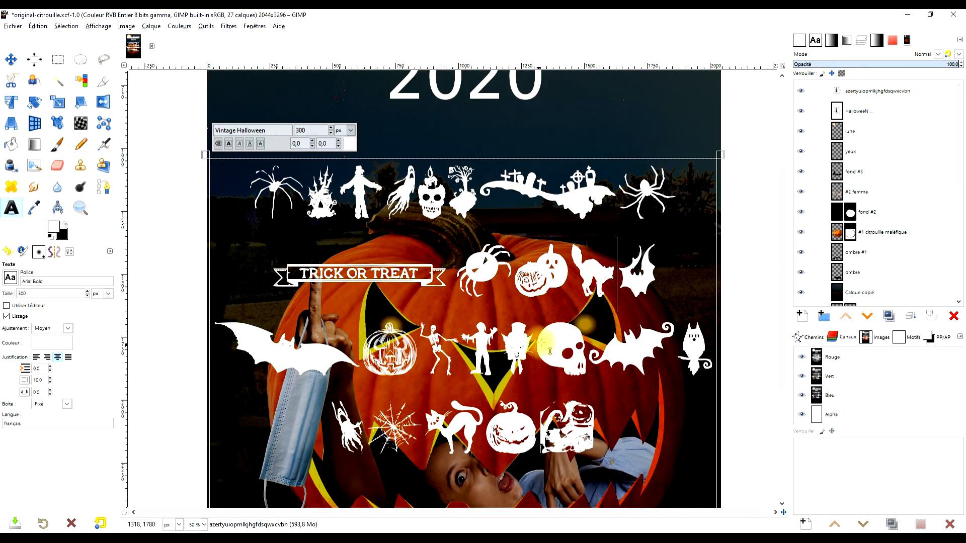
scroll(557, 334, "down", 1)
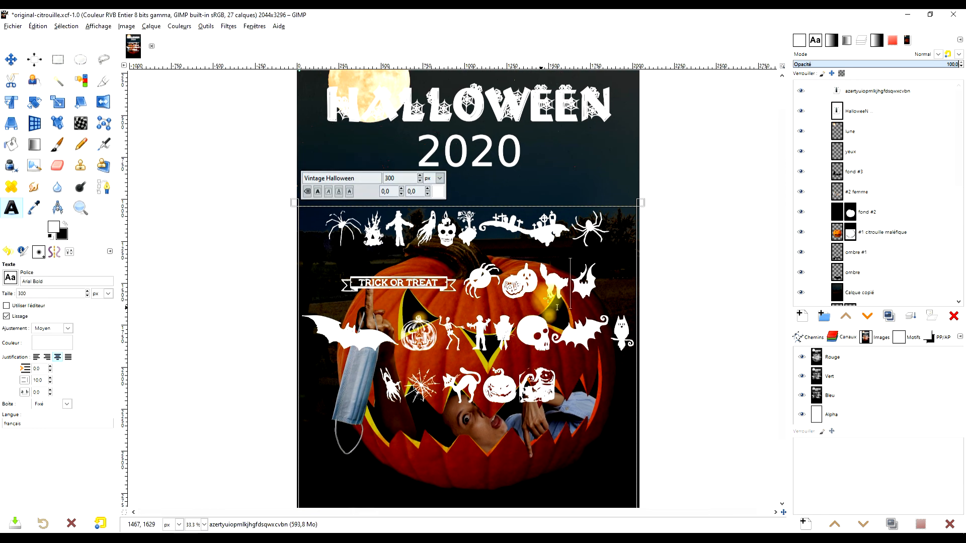
Widen the text box slightly past the image's right edge and add a line with the digits 1 to 9
scroll(579, 335, "down", 2)
left_click_drag(654, 459, 672, 395)
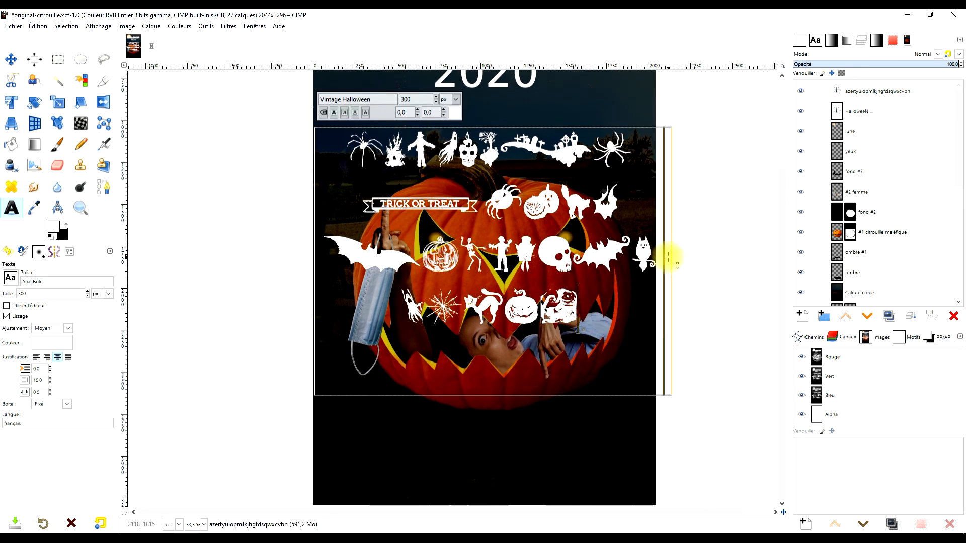
key("Return")
type("1")
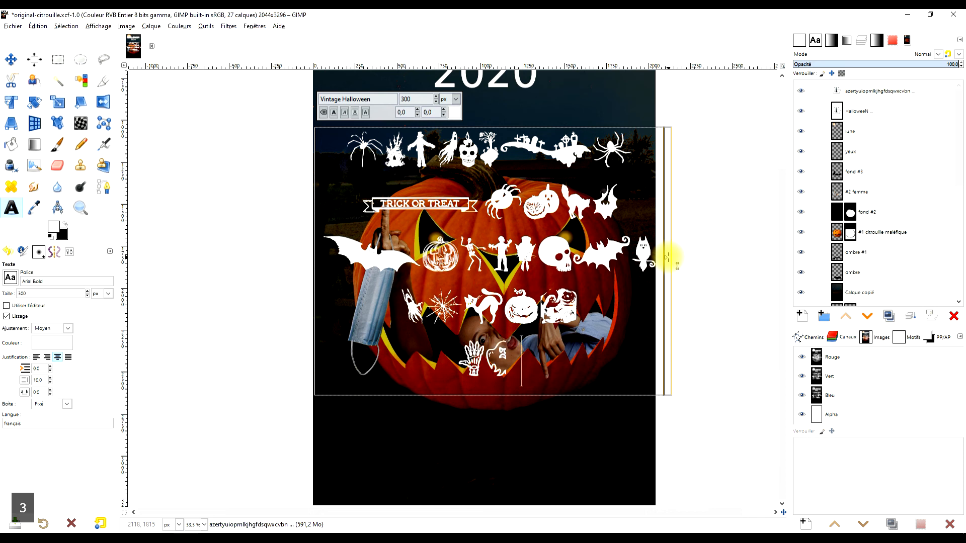
type("9")
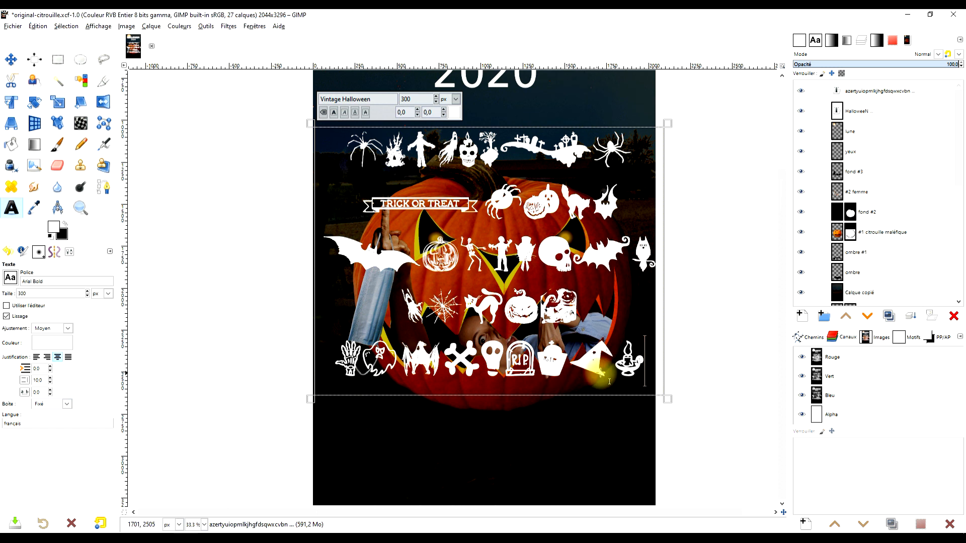
Start another line below the digits, lengthen the box almost to the image's bottom, and add special characters including /, ] and [
key("Return")
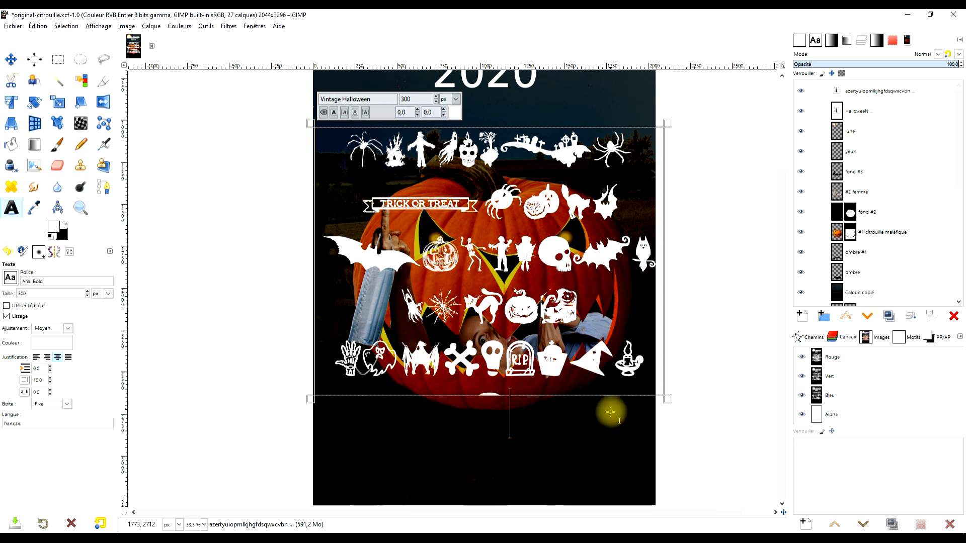
left_click_drag(668, 401, 669, 498)
left_click_drag(687, 417, 680, 303)
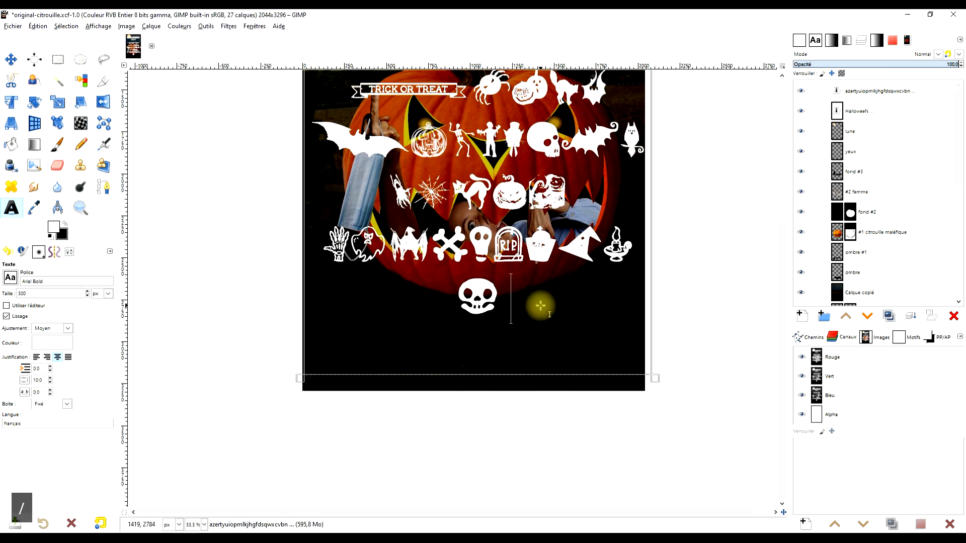
type("sjh ]")
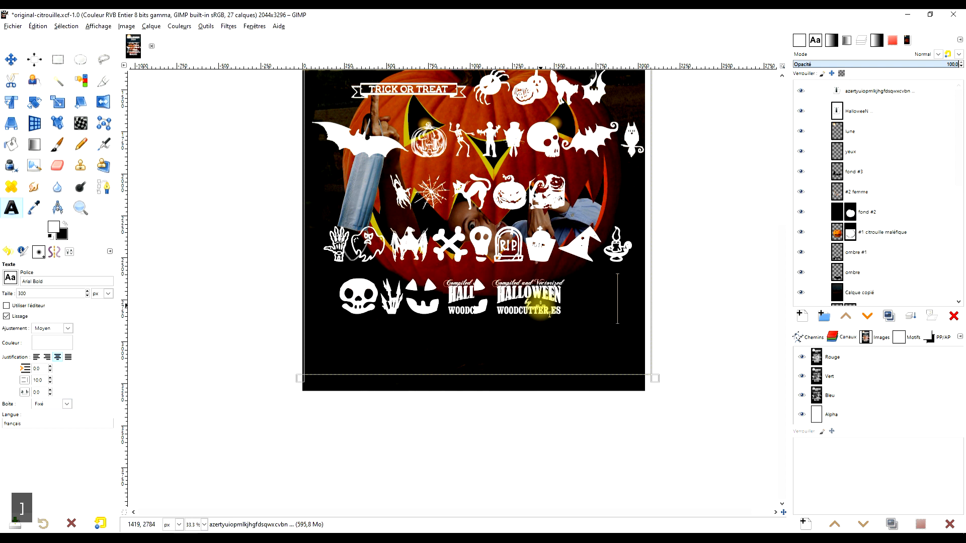
type("op[")
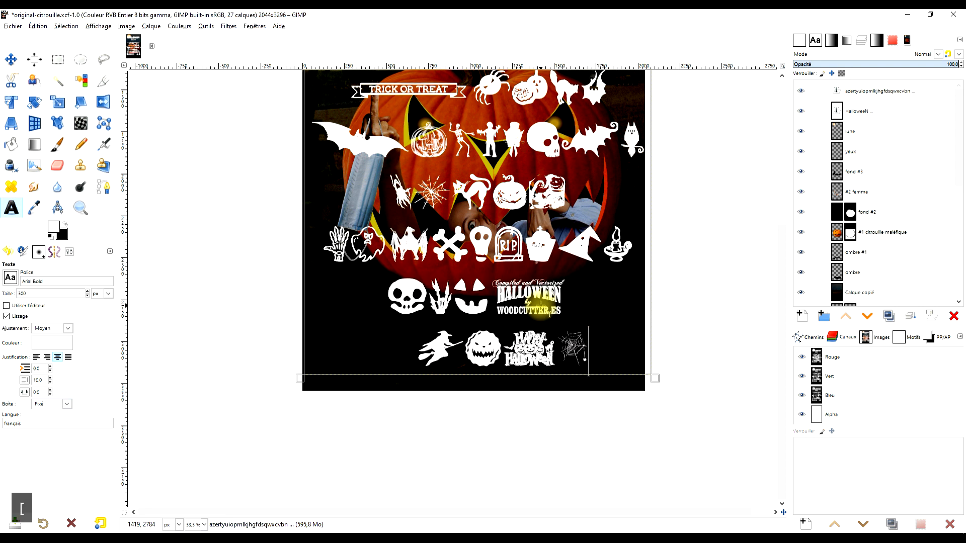
type("\\")
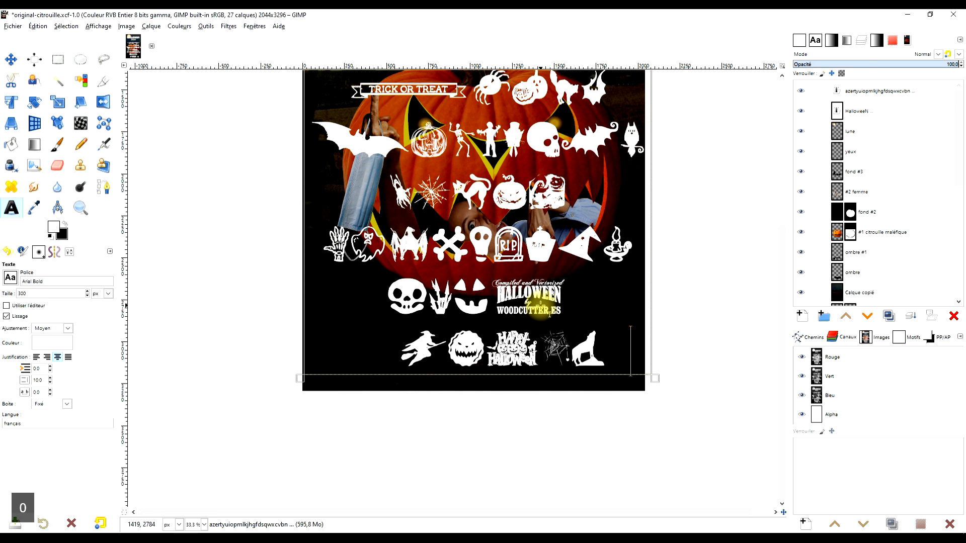
type("0")
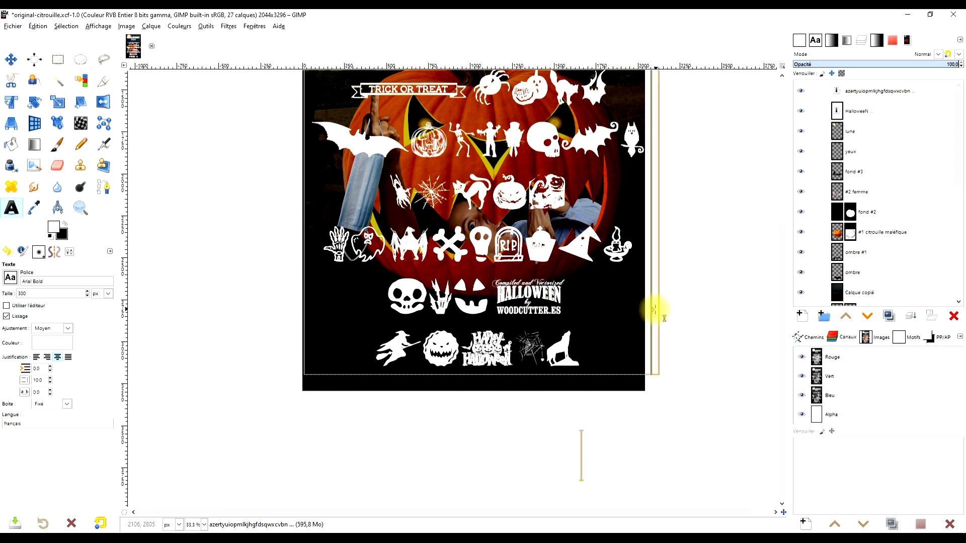
Extend the text box below the image's bottom edge and raise its top edge closer to 2020 to fit all symbol rows
scroll(647, 309, "down", 1)
left_click_drag(652, 359, 658, 412)
scroll(674, 367, "up", 5)
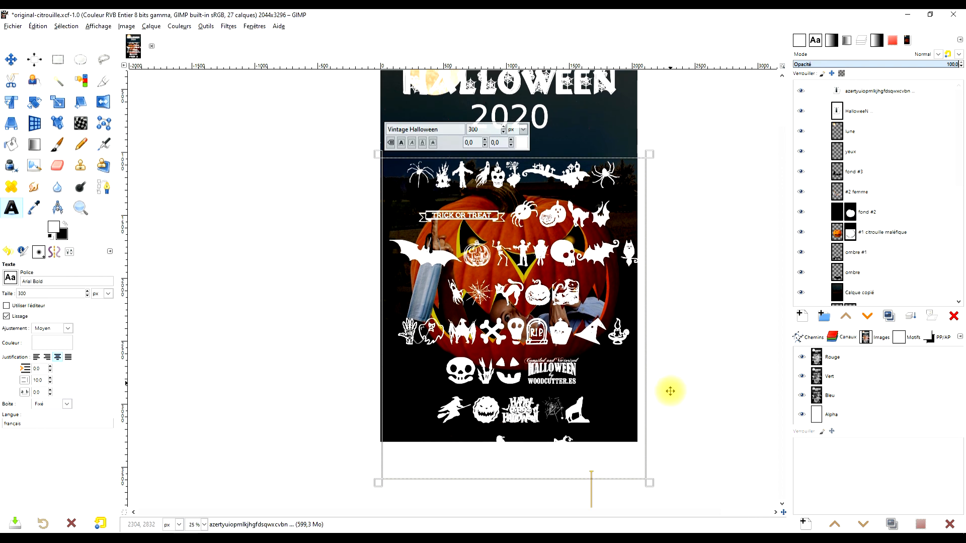
left_click(593, 227)
left_click_drag(652, 222, 653, 190)
scroll(681, 330, "down", 2)
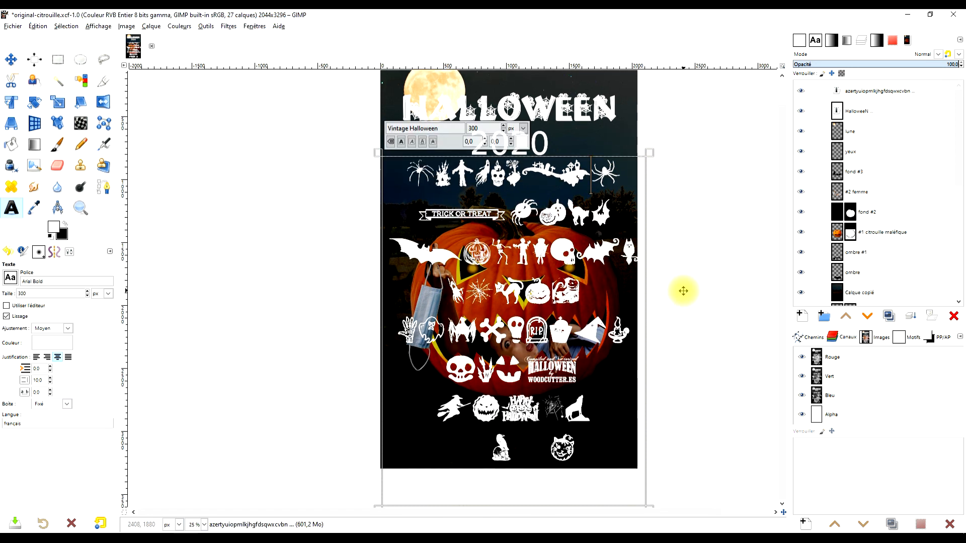
left_click_drag(571, 327, 557, 368)
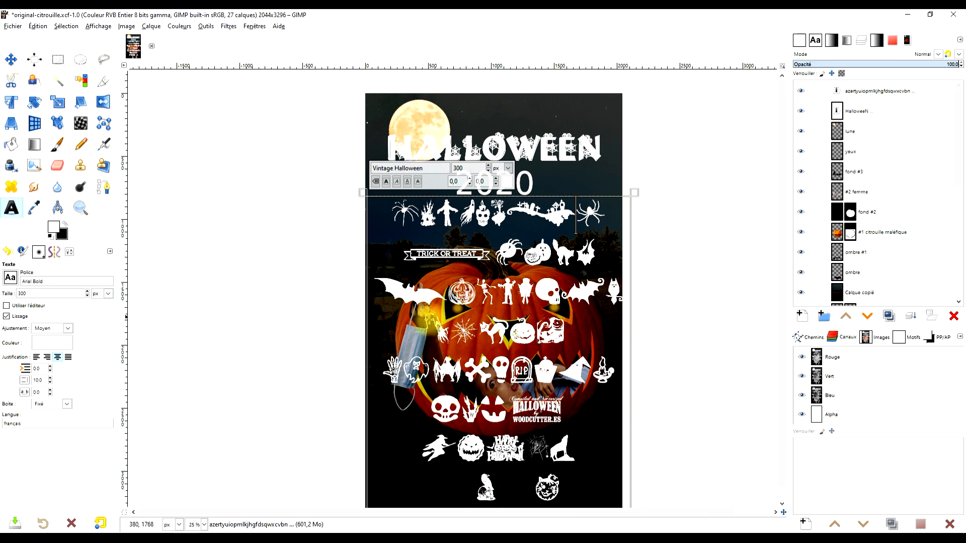